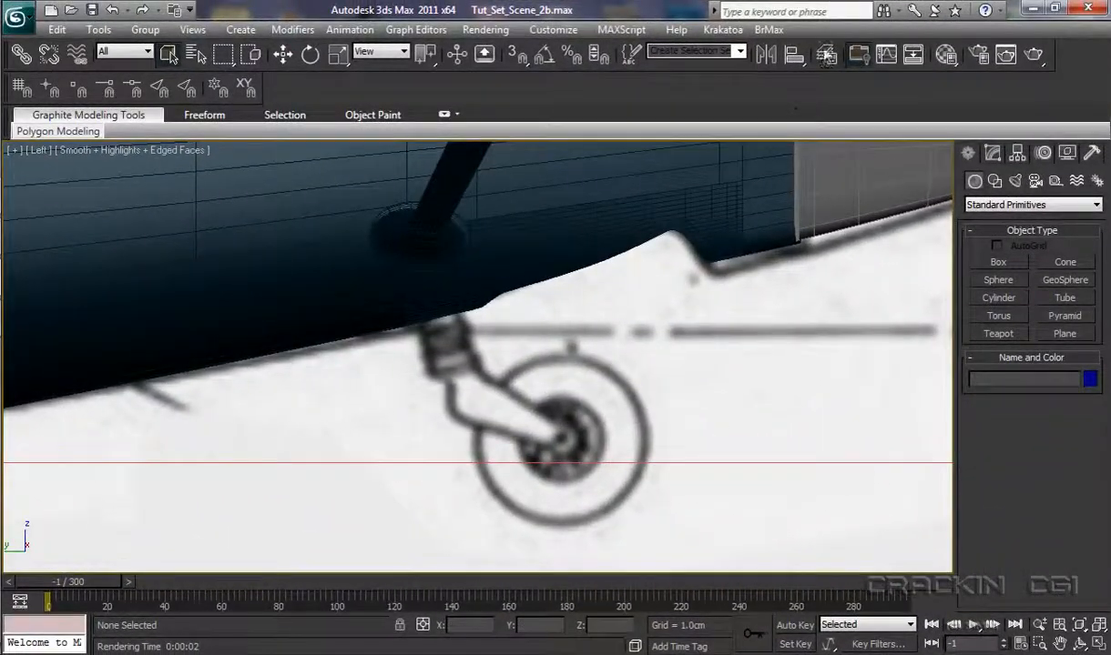
# Step: Freeze the Fuselage layer so its geometry cannot be selected
pyautogui.click(827, 57)
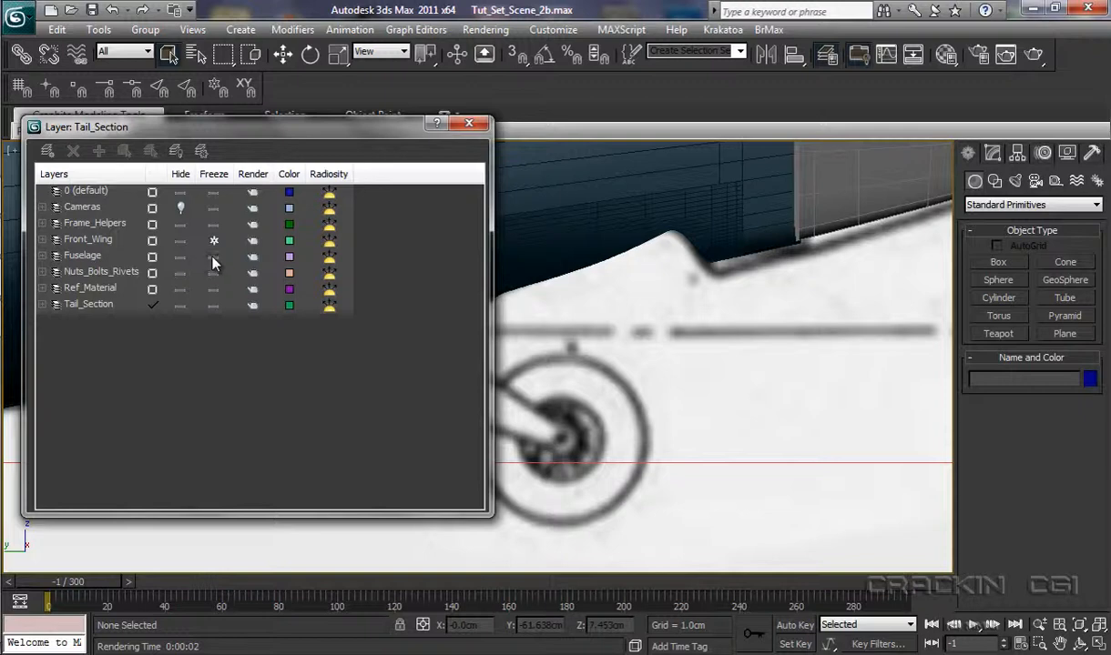
pyautogui.click(213, 258)
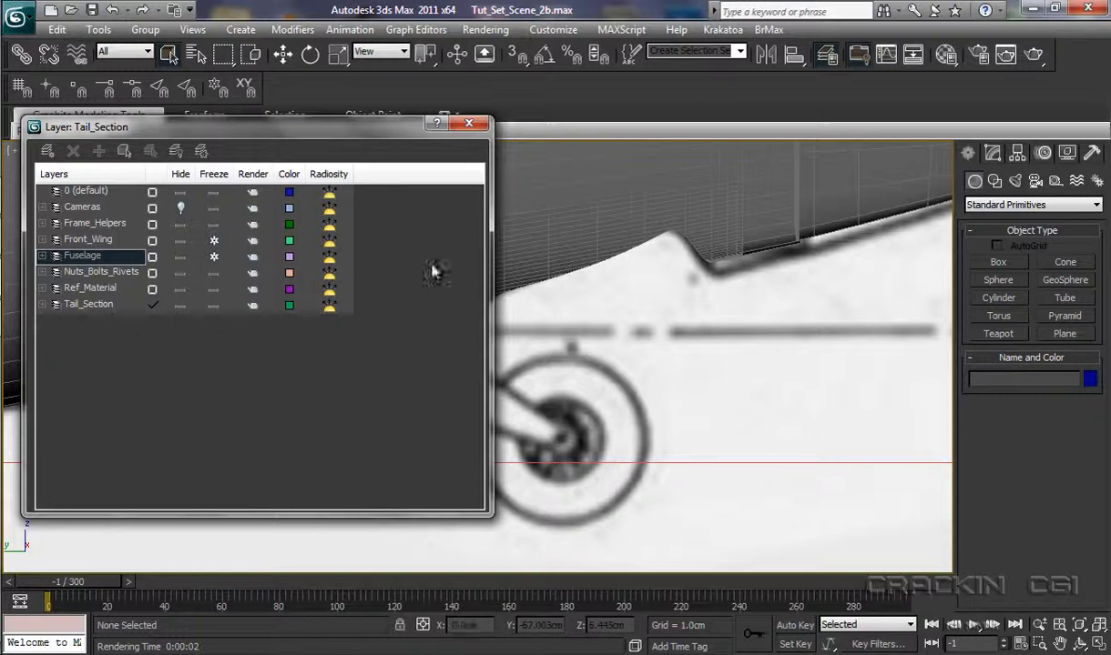
pyautogui.click(471, 125)
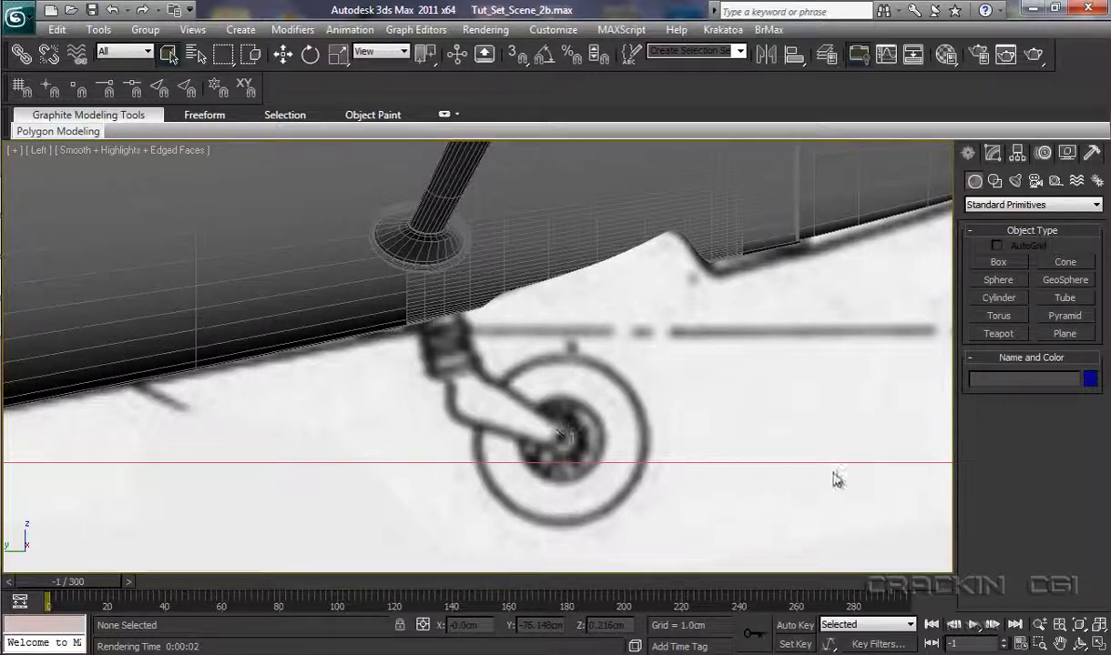
# Step: Create a cylinder over the blueprint's tail wheel hub, radius about 1.9 cm, height about 1.5 cm, with 3 height segments, 2 cap segments and 32 sides
pyautogui.click(999, 298)
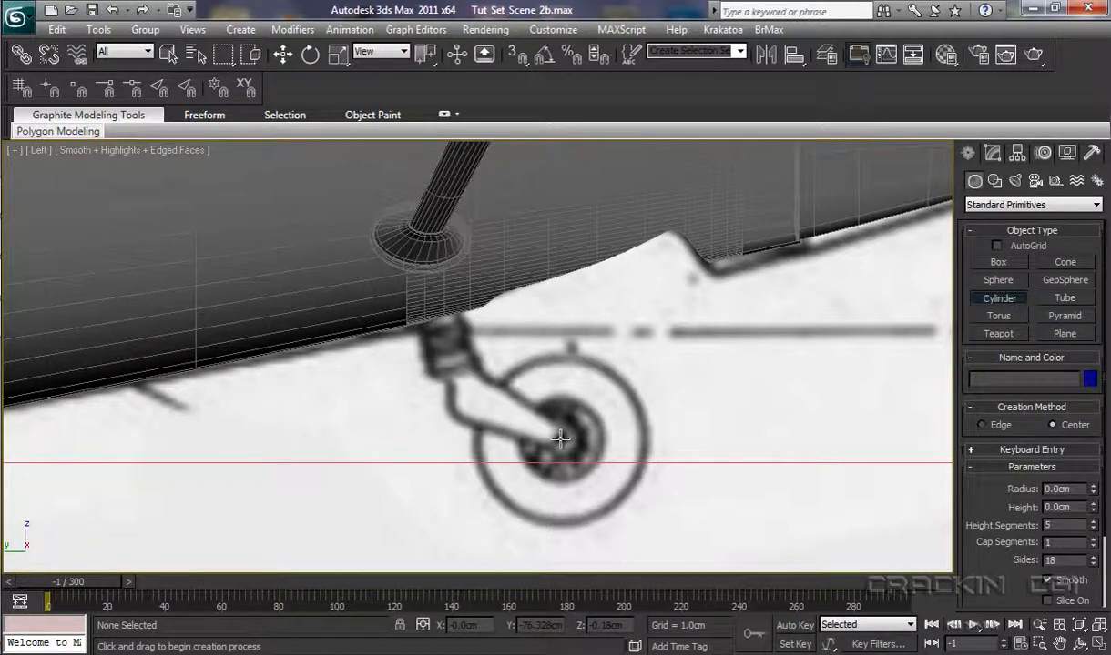
pyautogui.moveTo(561, 439); pyautogui.dragTo(597, 466)
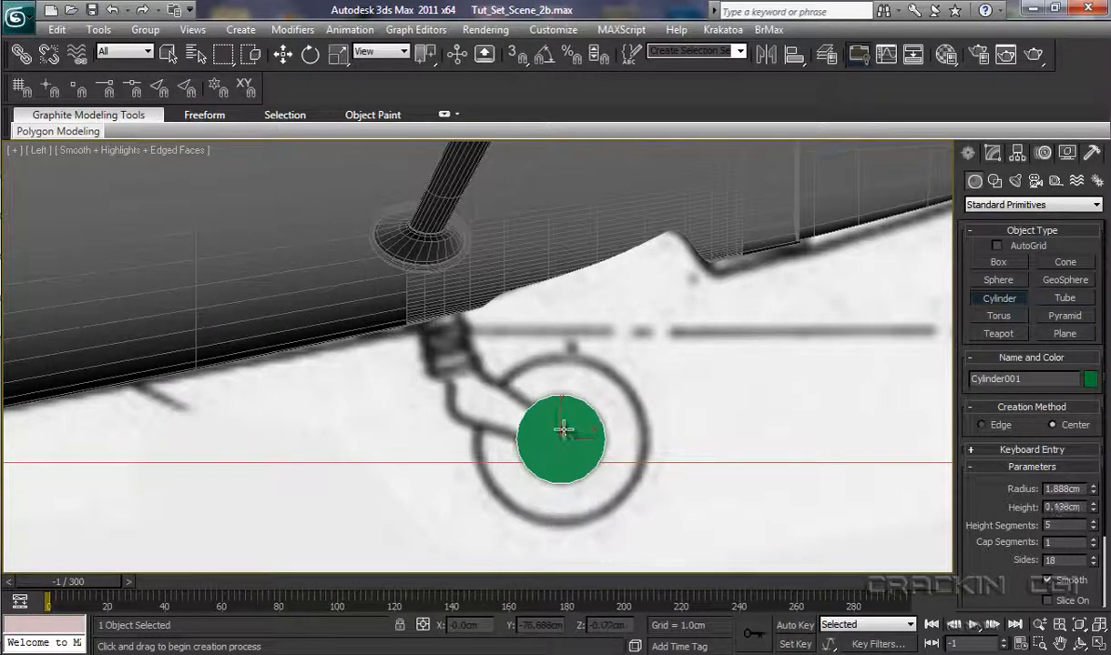
pyautogui.click(563, 429)
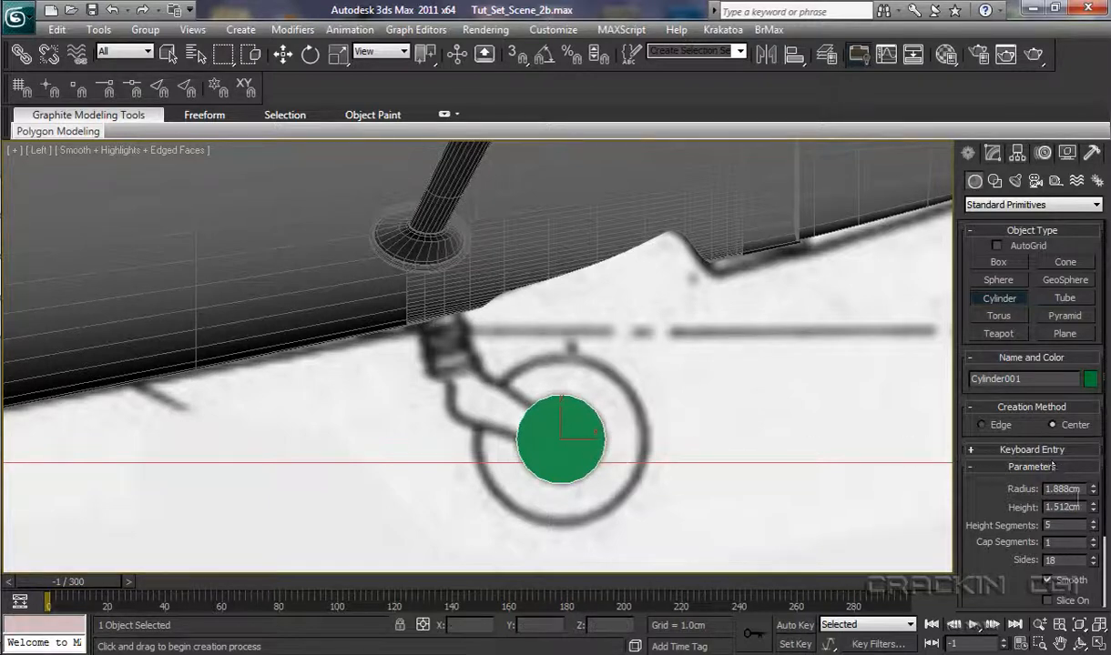
pyautogui.moveTo(1105, 486); pyautogui.dragTo(1108, 540)
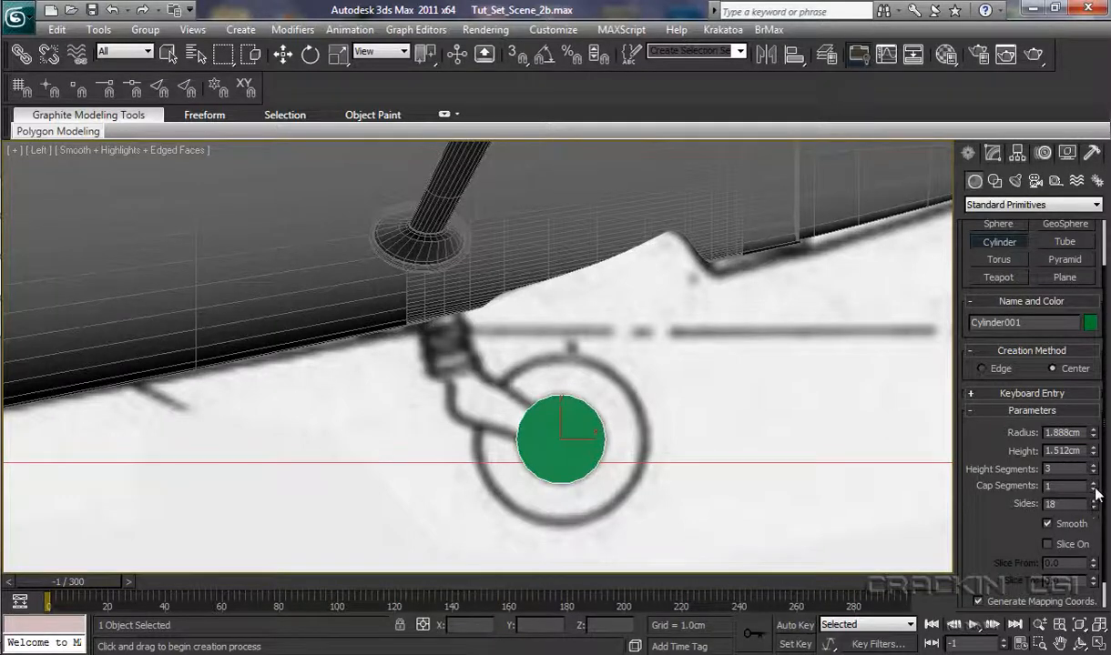
pyautogui.click(1093, 483)
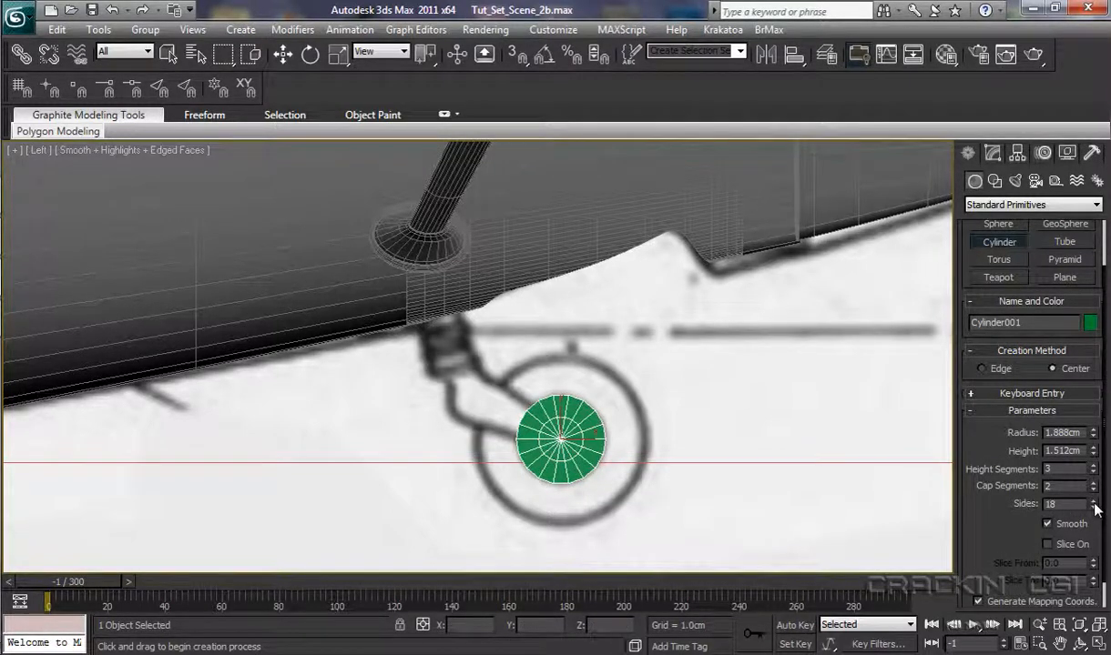
pyautogui.moveTo(1095, 510); pyautogui.dragTo(1105, 391)
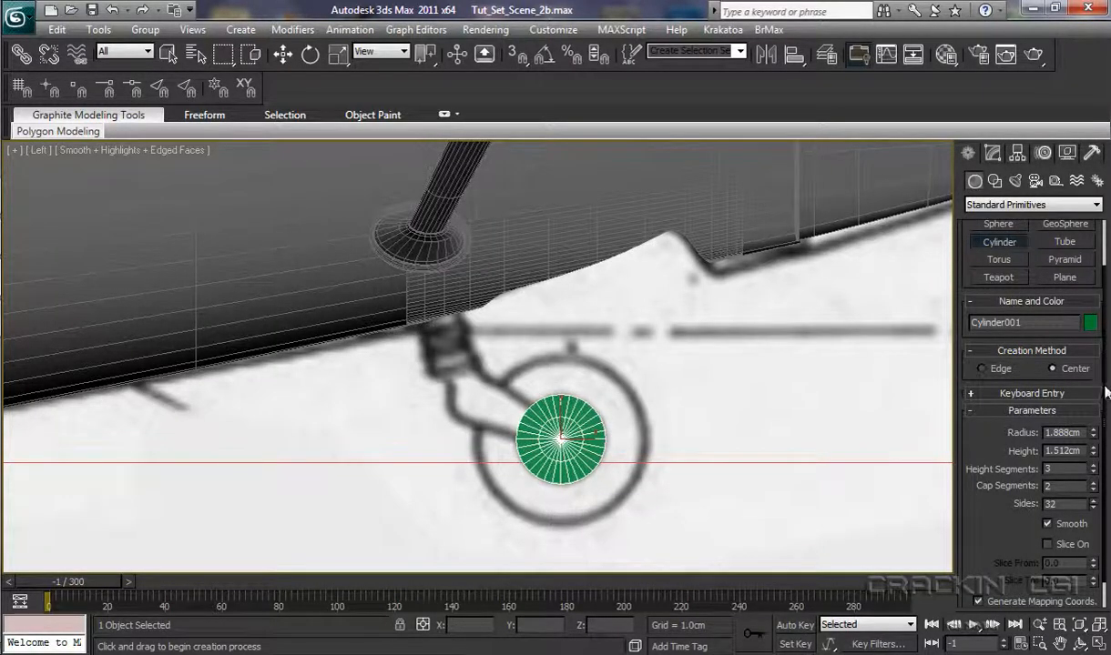
# Step: Convert the hub cylinder to an Editable Poly
pyautogui.rightClick(557, 442)
pyautogui.rightClick(558, 411)
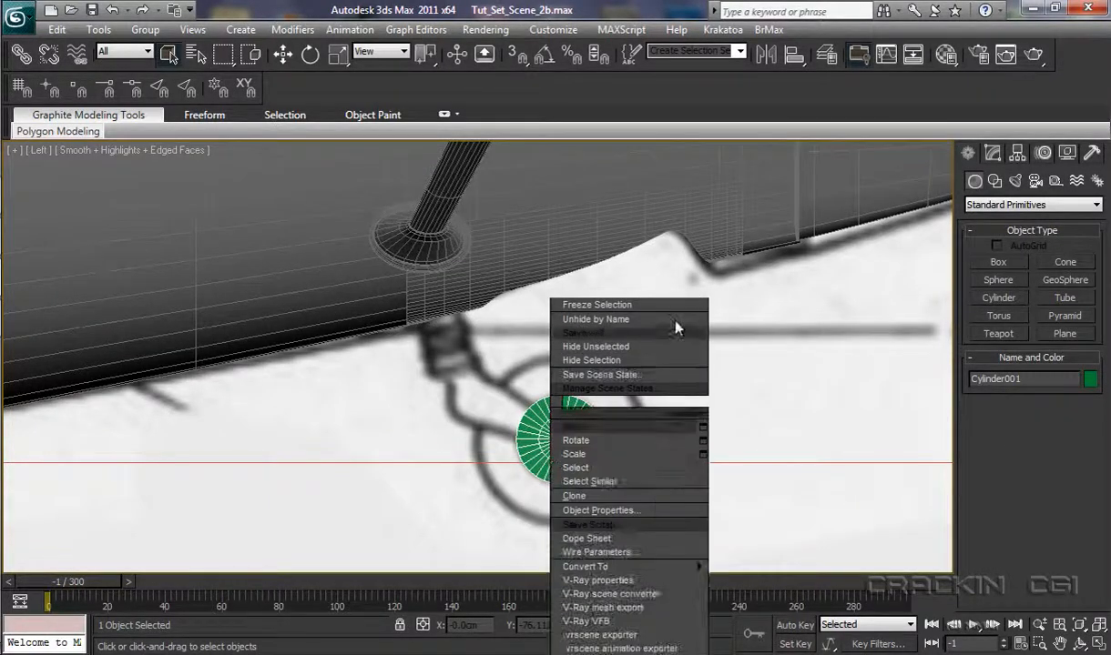
pyautogui.moveTo(688, 571)
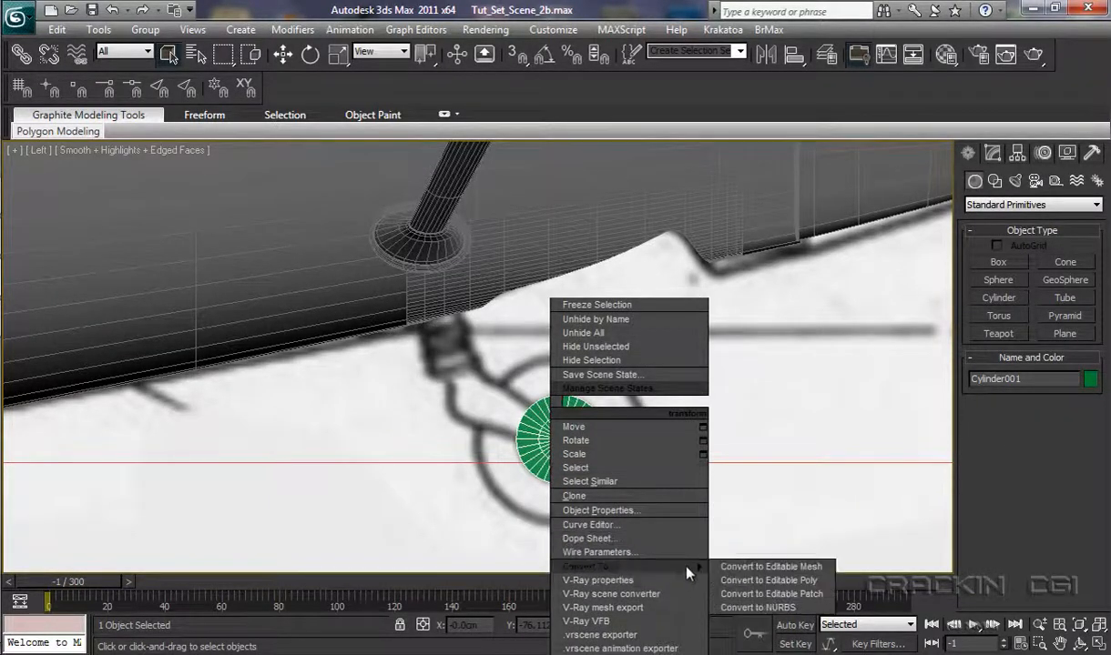
pyautogui.click(742, 582)
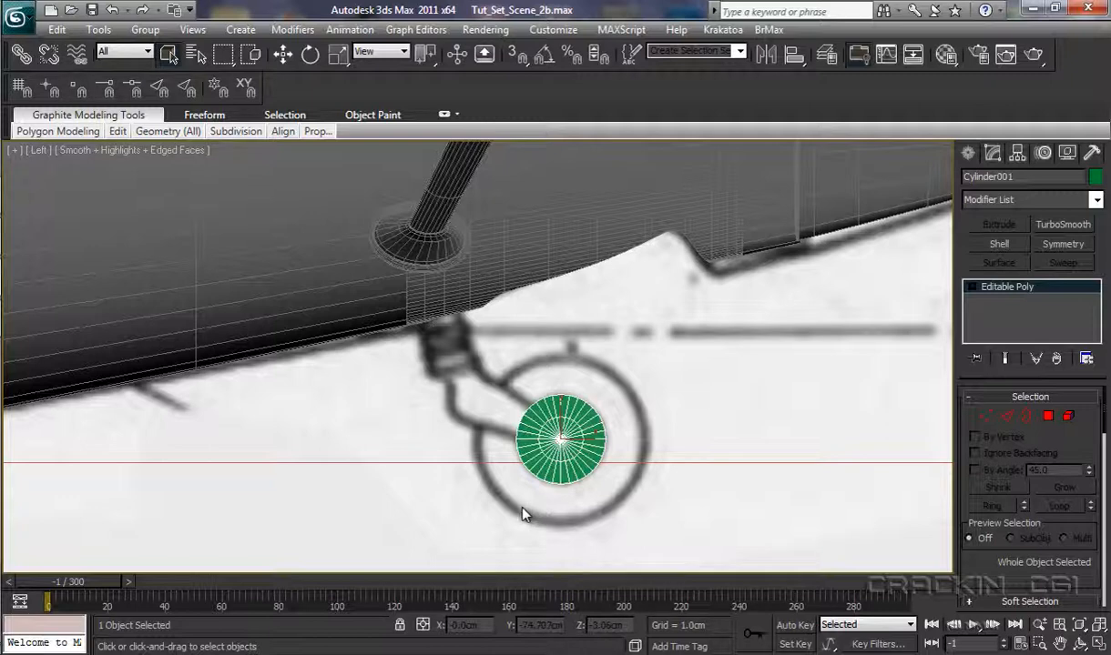
# Step: In the perspective view, move the hub cylinder along X to about 9.5 cm and raise it to about 6.2 cm in Z at the tail opening
pyautogui.press('p')
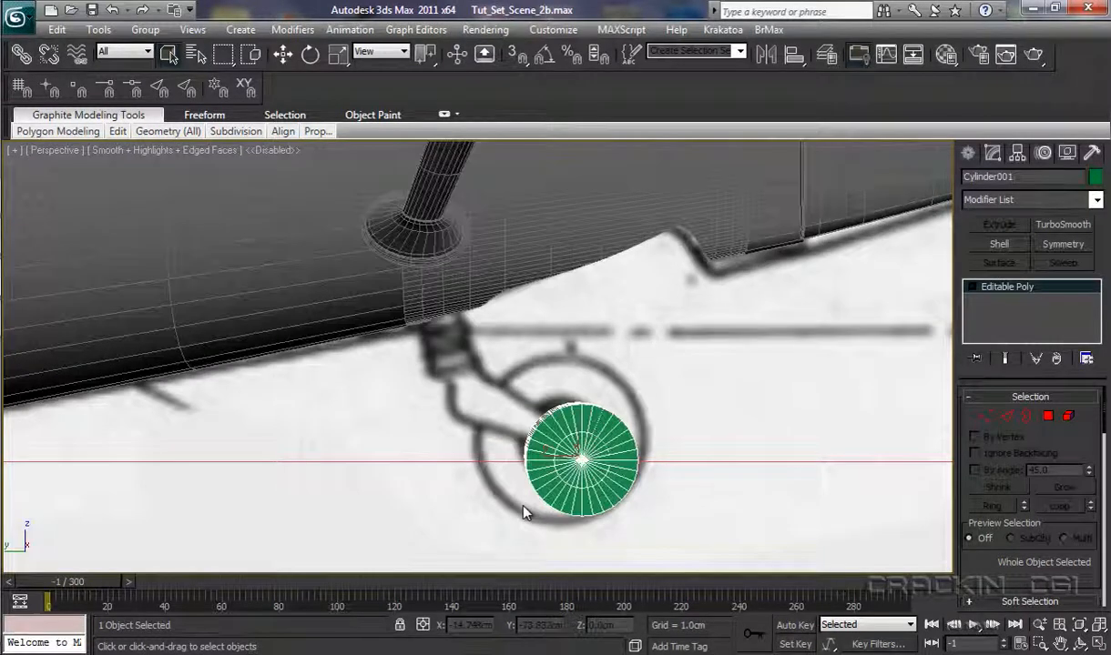
pyautogui.keyDown('alt'); pyautogui.moveTo(675, 510); pyautogui.dragTo(510, 531, button='middle'); pyautogui.keyUp('alt')
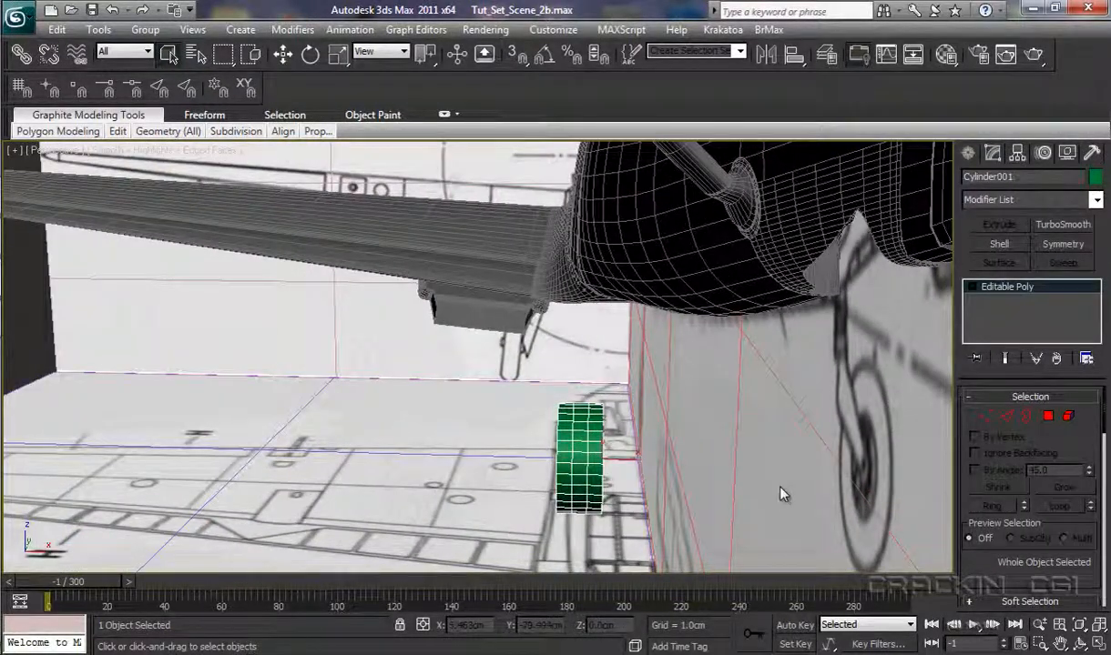
pyautogui.press('w')
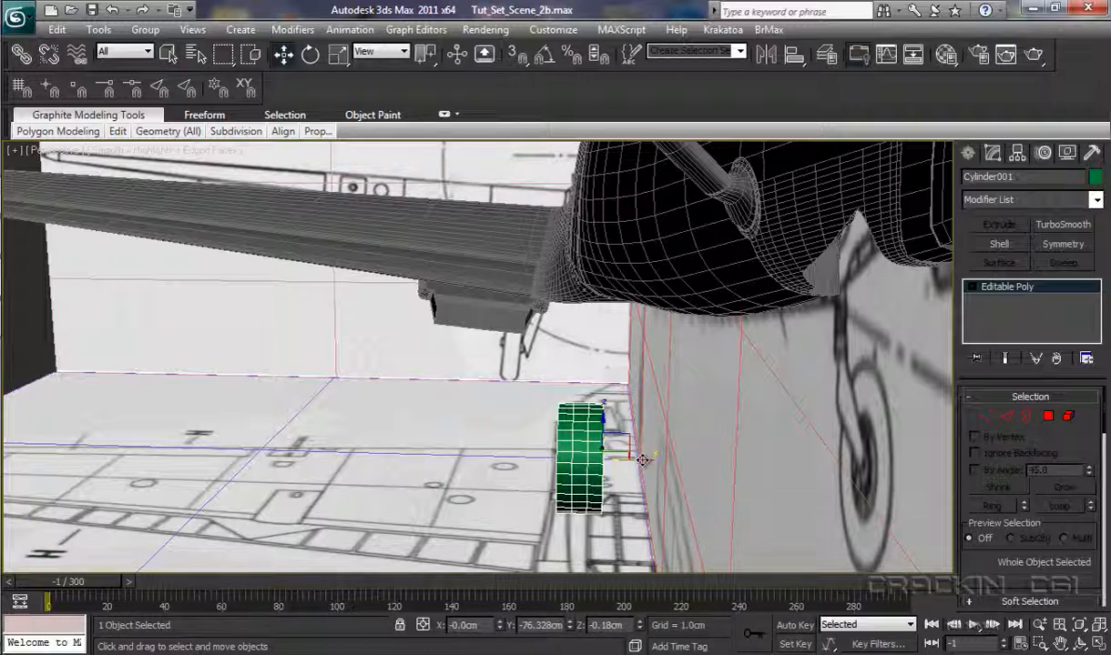
pyautogui.moveTo(643, 460); pyautogui.dragTo(928, 471)
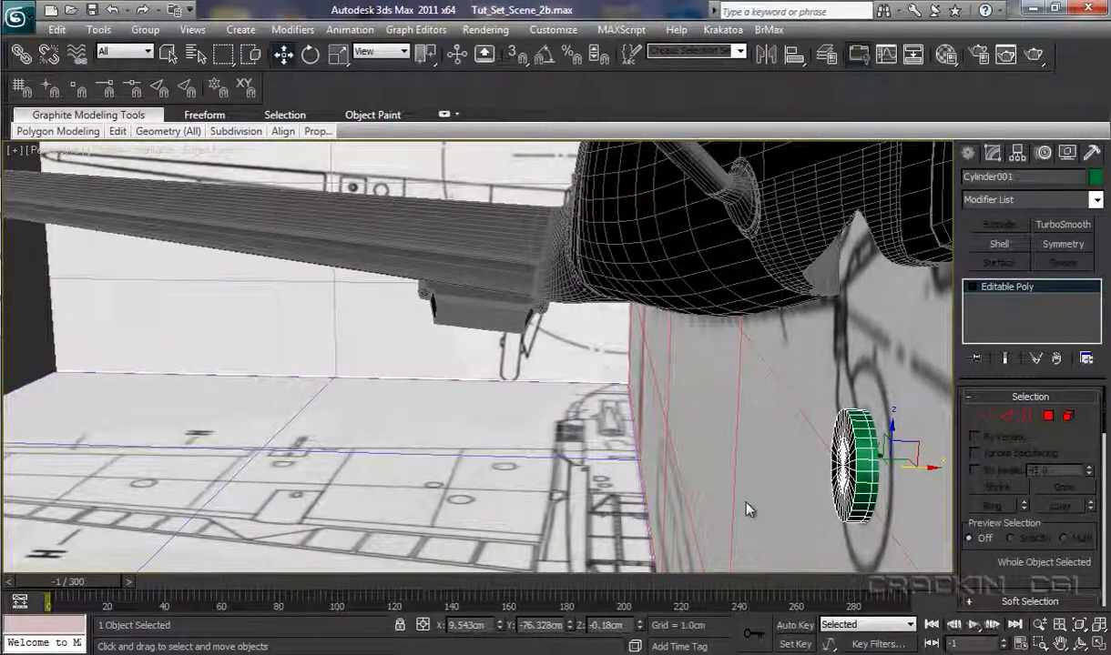
pyautogui.keyDown('alt'); pyautogui.moveTo(746, 510); pyautogui.dragTo(721, 507, button='middle'); pyautogui.keyUp('alt')
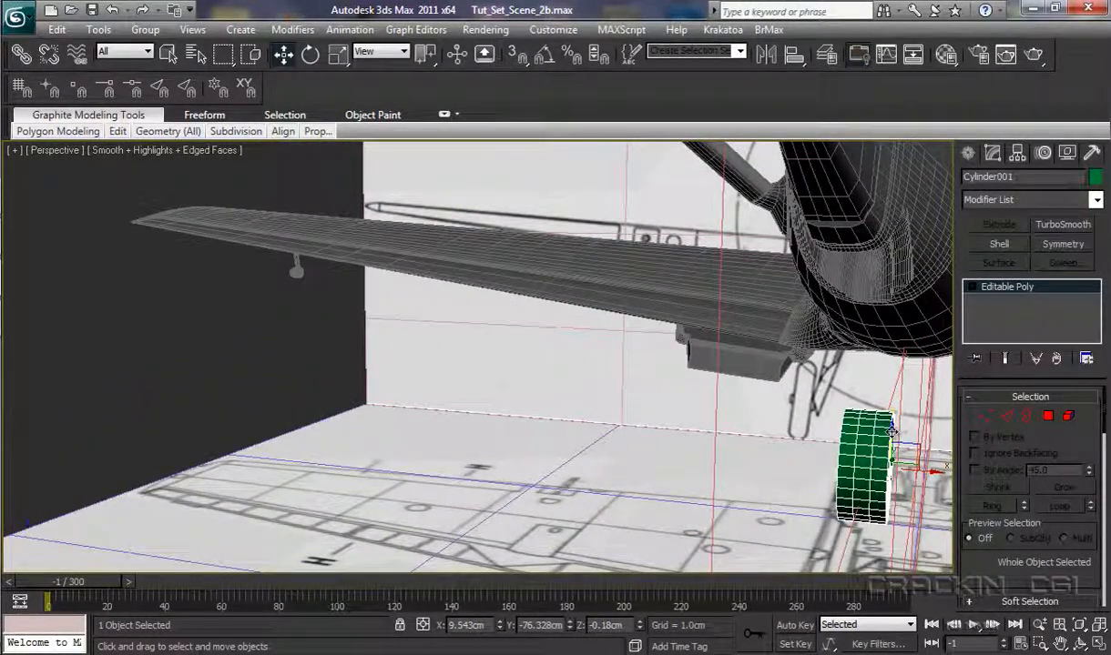
pyautogui.moveTo(891, 432); pyautogui.dragTo(904, 354)
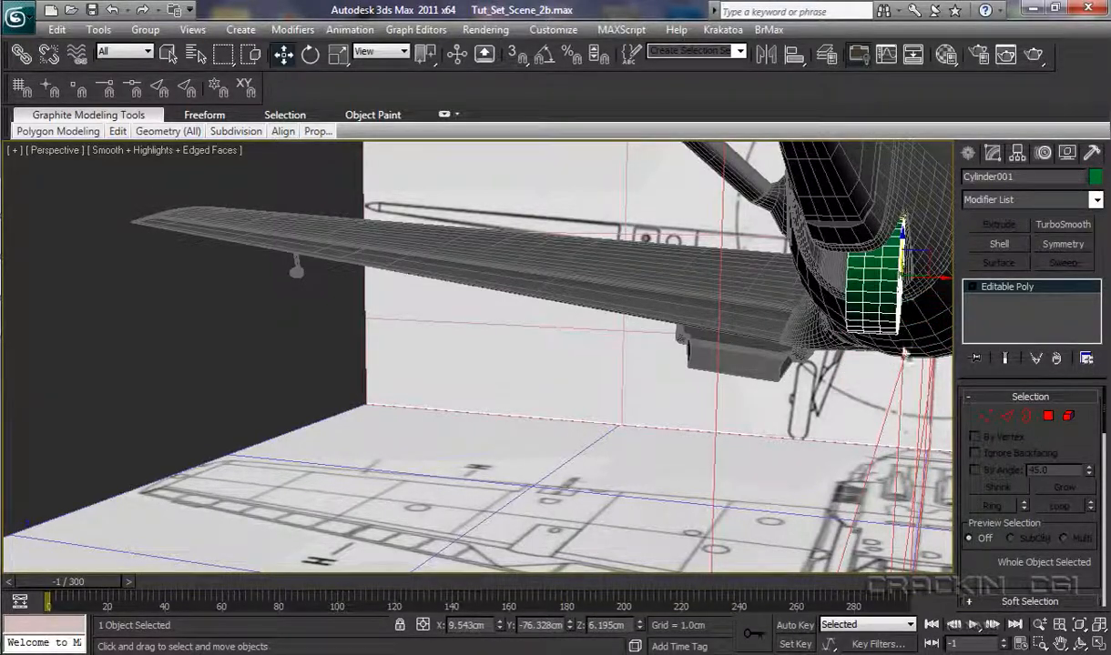
# Step: Centre the hub cylinder sideways in the fuselage's tail opening, at about 9 cm in X
pyautogui.keyDown('alt'); pyautogui.moveTo(904, 354); pyautogui.dragTo(946, 268, button='middle'); pyautogui.keyUp('alt')
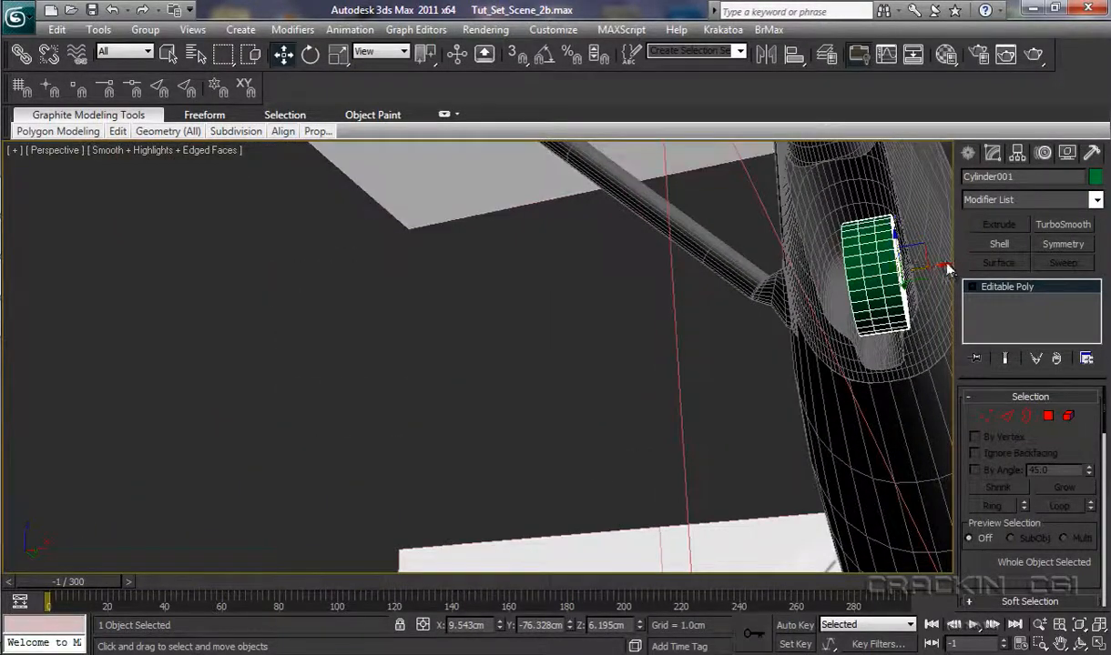
pyautogui.moveTo(943, 263); pyautogui.dragTo(930, 265)
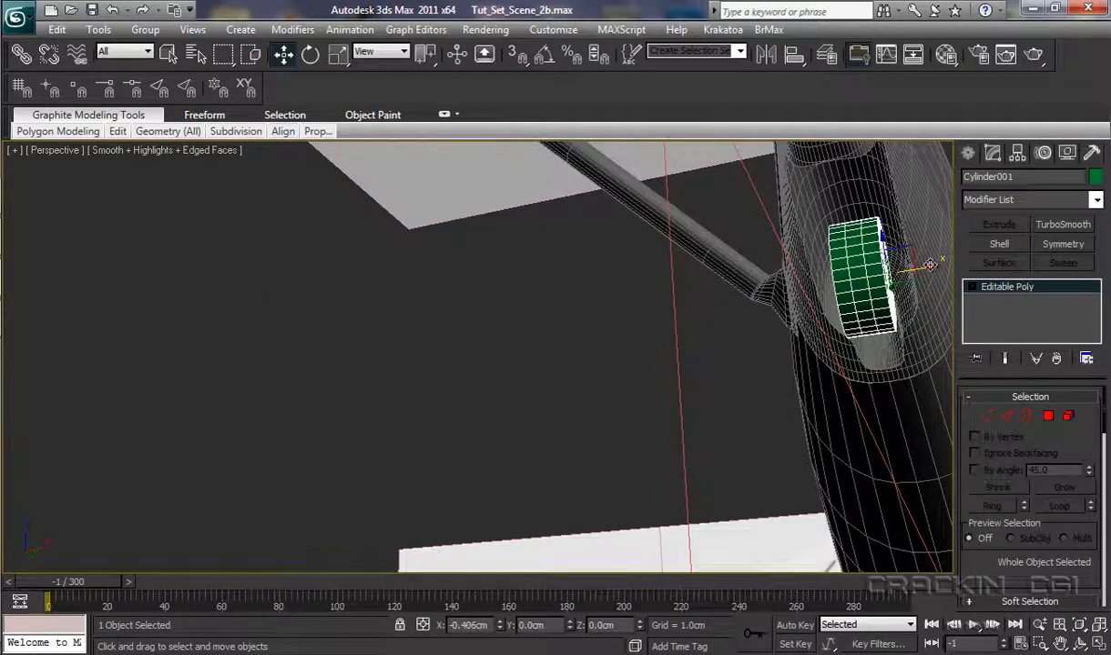
pyautogui.keyDown('alt'); pyautogui.moveTo(879, 375); pyautogui.dragTo(865, 401, button='middle'); pyautogui.keyUp('alt')
pyautogui.moveTo(910, 277); pyautogui.dragTo(904, 276)
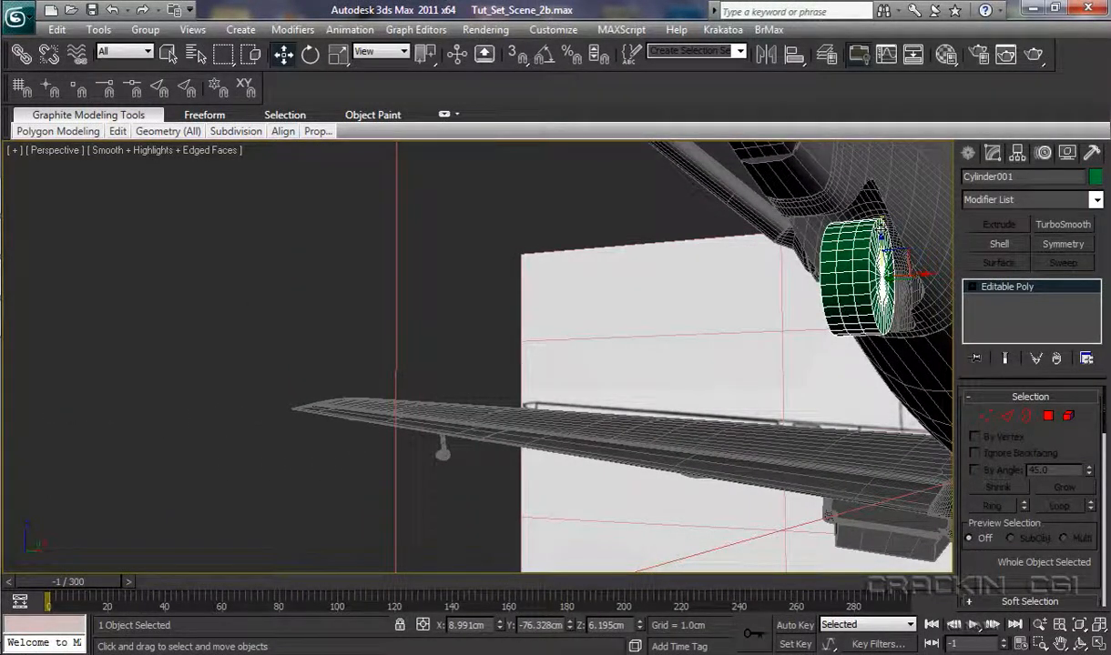
# Step: Lower the hub cylinder onto the wheel hub of the side blueprint, at about -0.17 cm in Z
pyautogui.moveTo(880, 225); pyautogui.dragTo(880, 346)
pyautogui.keyDown('alt'); pyautogui.moveTo(715, 437); pyautogui.dragTo(880, 457, button='middle'); pyautogui.keyUp('alt')
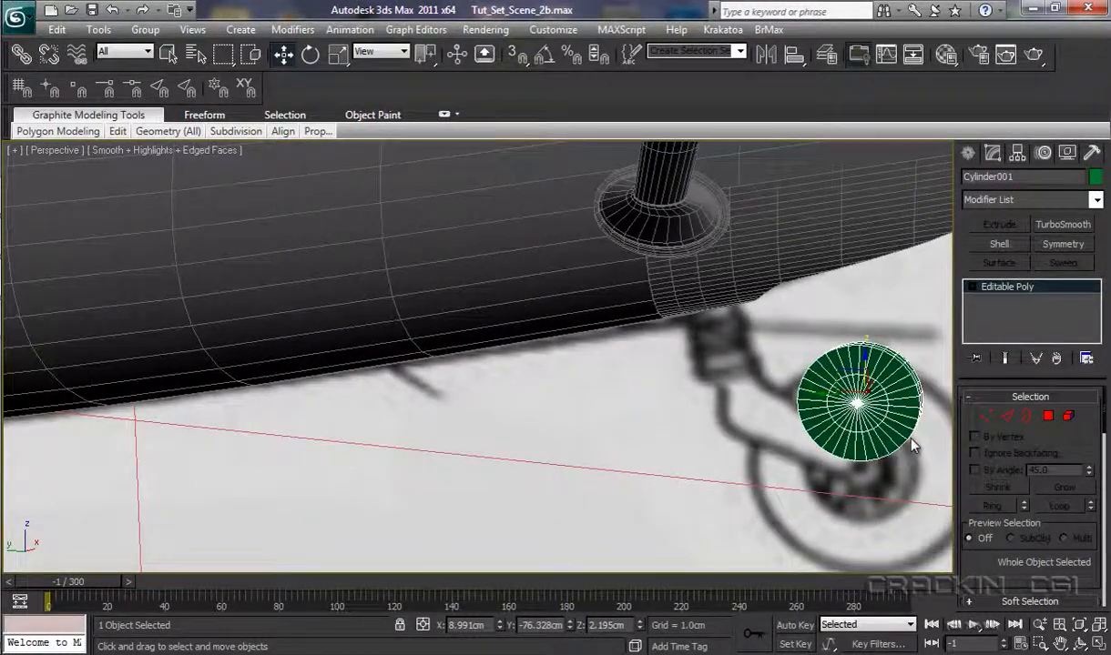
pyautogui.press('l')
pyautogui.press('z')
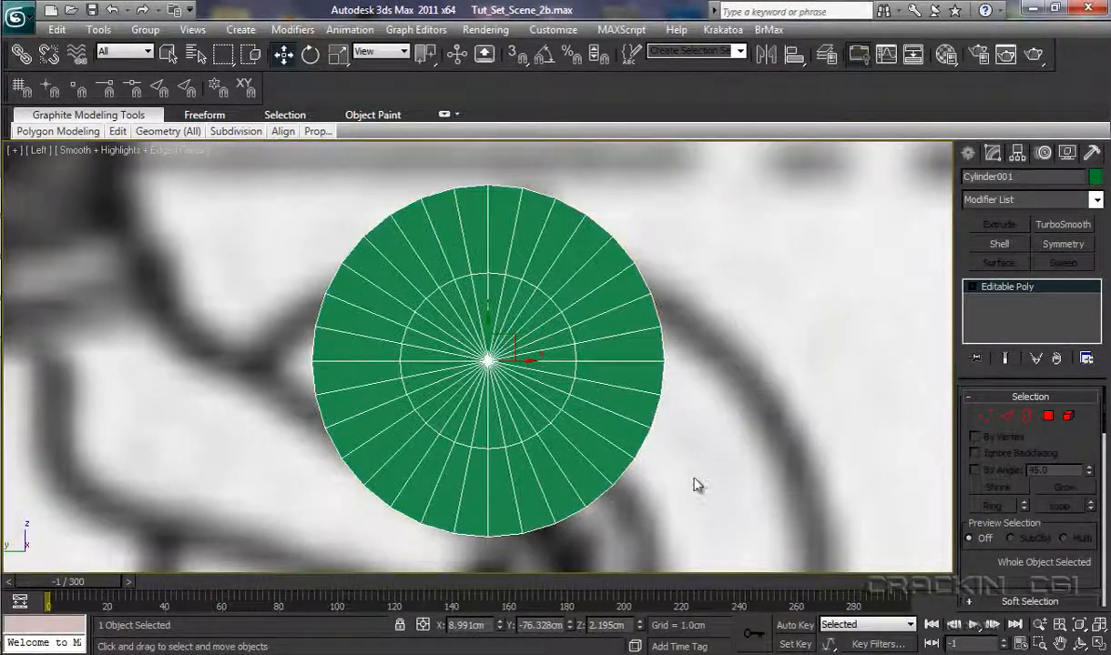
pyautogui.keyDown('ctrl'); pyautogui.keyDown('alt'); pyautogui.moveTo(709, 458); pyautogui.dragTo(711, 566, button='middle'); pyautogui.keyUp('alt'); pyautogui.keyUp('ctrl')
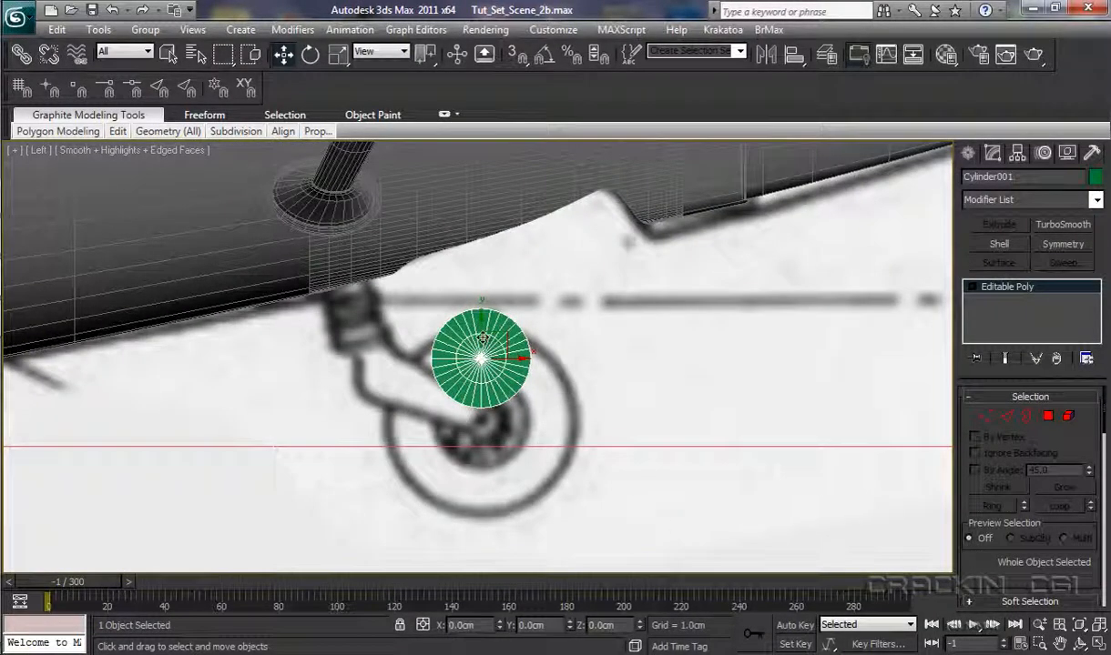
pyautogui.moveTo(481, 316); pyautogui.dragTo(485, 377)
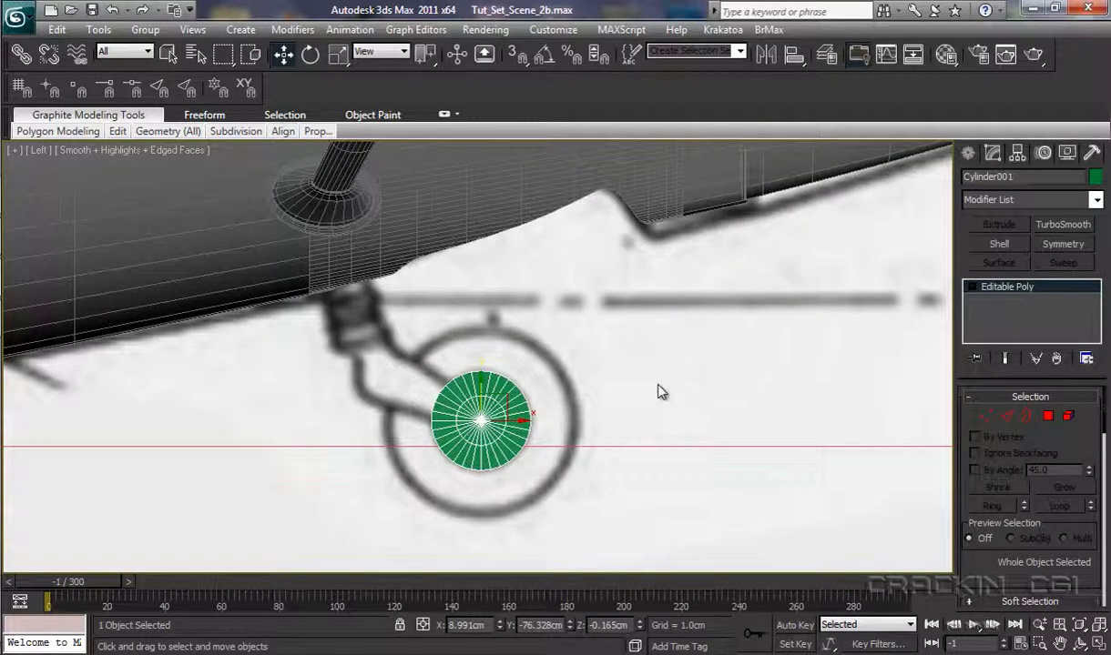
# Step: Create a torus for the tyre centred on the hub cylinder, with Radius 1 about 2.6 cm and Radius 2 about 1.1 cm
pyautogui.click(667, 431)
pyautogui.click(967, 153)
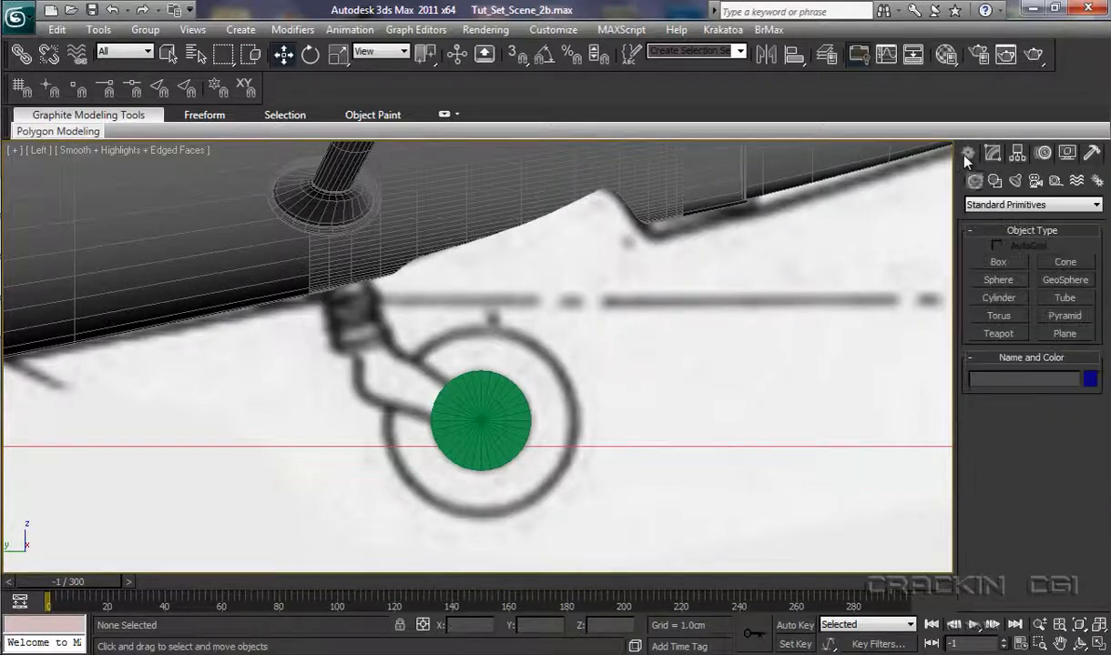
pyautogui.click(1008, 318)
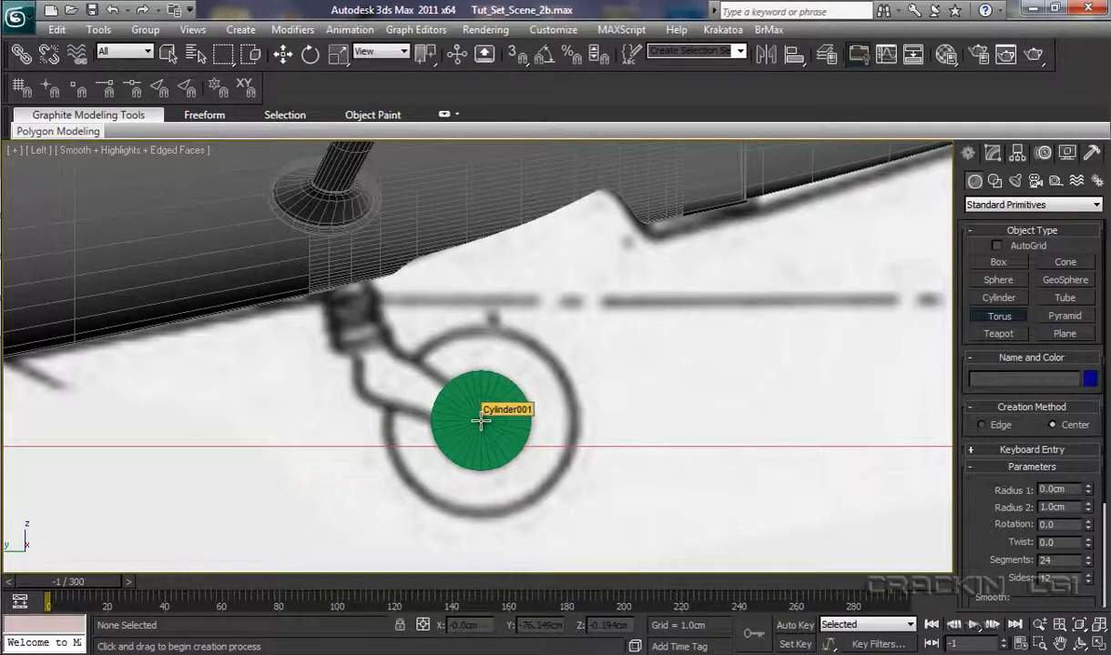
pyautogui.moveTo(481, 420); pyautogui.dragTo(548, 498)
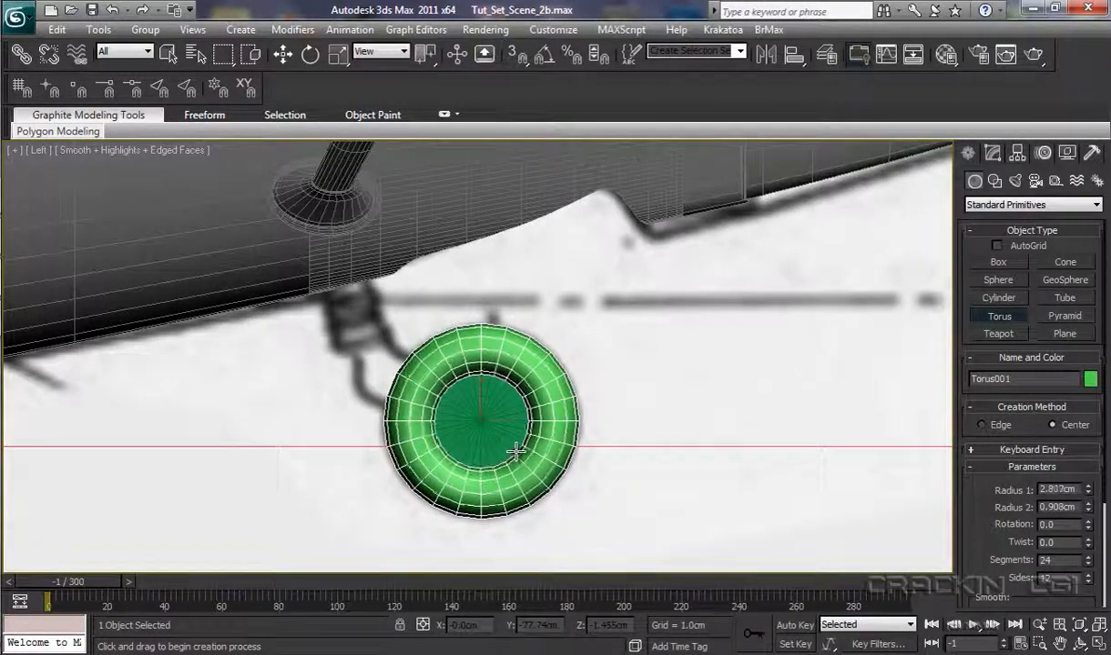
pyautogui.click(510, 445)
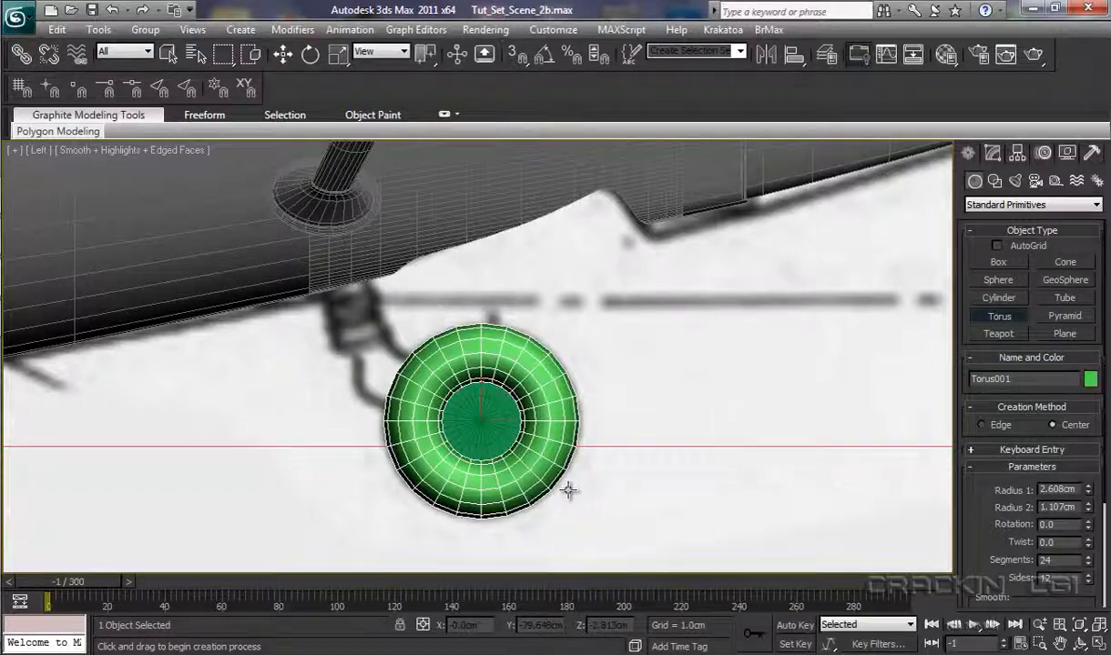
# Step: Move the tyre torus along X to about 8.2 cm so that it surrounds the hub cylinder
pyautogui.press('p')
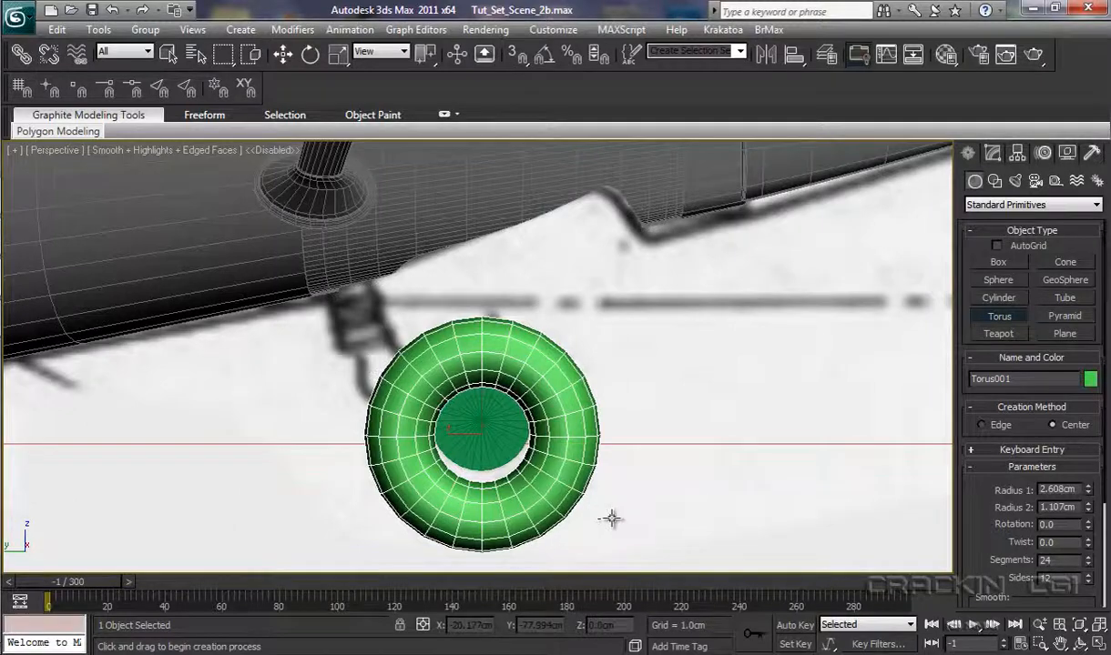
pyautogui.keyDown('alt'); pyautogui.moveTo(612, 518); pyautogui.dragTo(510, 521, button='middle'); pyautogui.keyUp('alt')
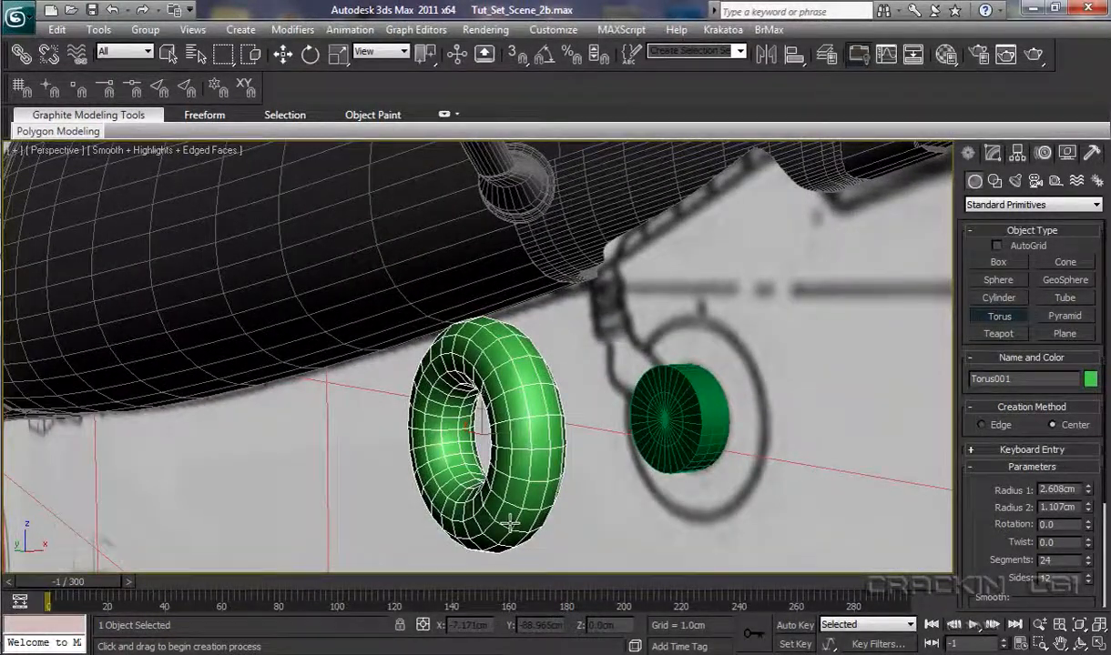
pyautogui.press('w')
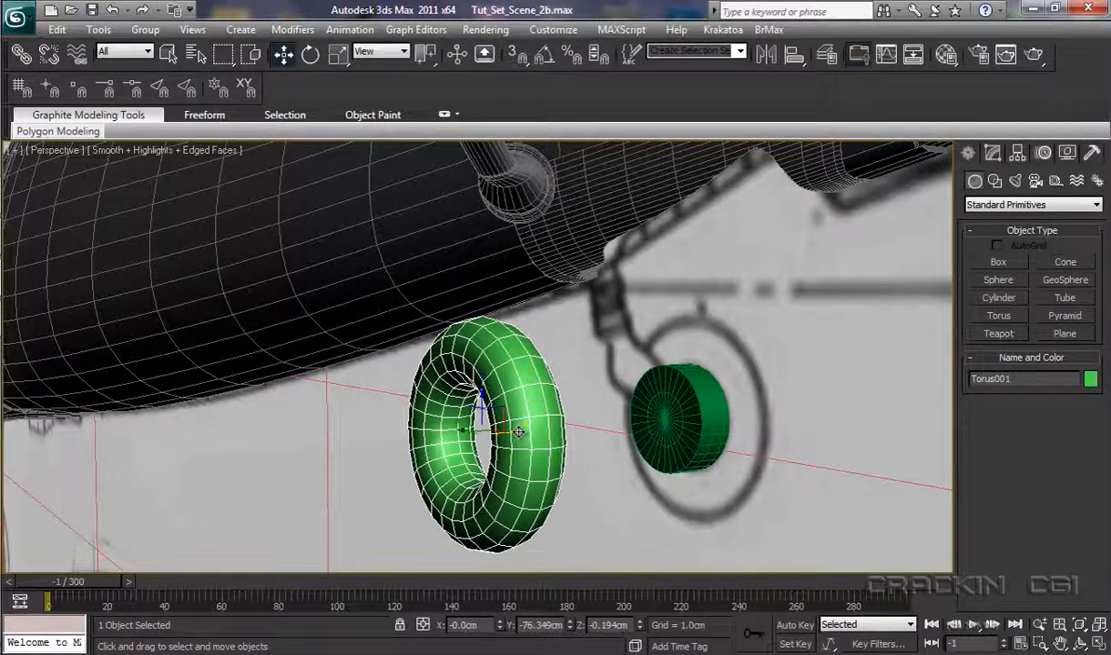
pyautogui.moveTo(517, 432); pyautogui.dragTo(718, 427)
pyautogui.keyDown('alt'); pyautogui.moveTo(742, 492); pyautogui.dragTo(625, 494, button='middle'); pyautogui.keyUp('alt')
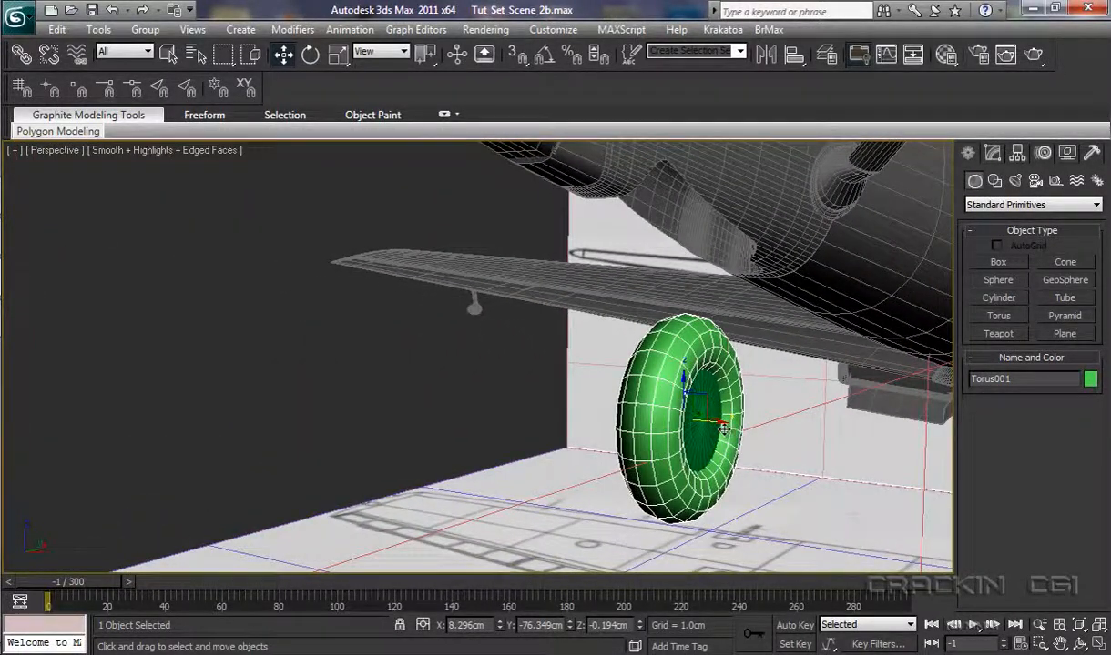
pyautogui.moveTo(721, 422); pyautogui.dragTo(719, 421)
pyautogui.click(114, 11)
pyautogui.moveTo(725, 422); pyautogui.dragTo(722, 424)
pyautogui.keyDown('alt'); pyautogui.moveTo(724, 426); pyautogui.dragTo(771, 465, button='middle'); pyautogui.keyUp('alt')
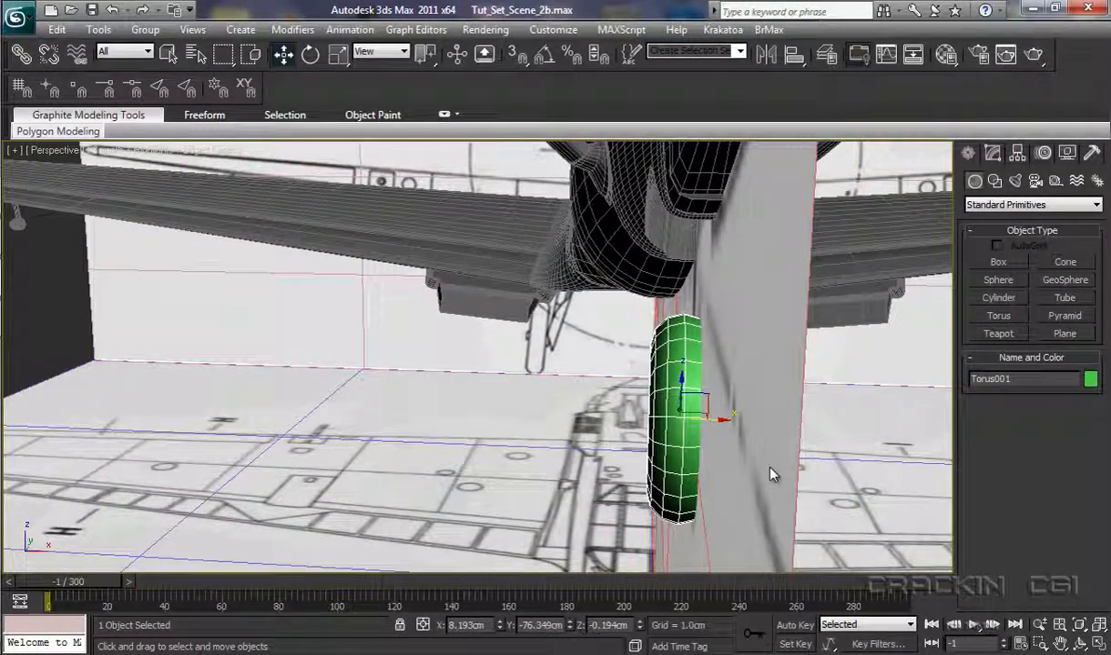
# Step: Narrow the tyre torus by scaling it along X to about 82 percent
pyautogui.press('r')
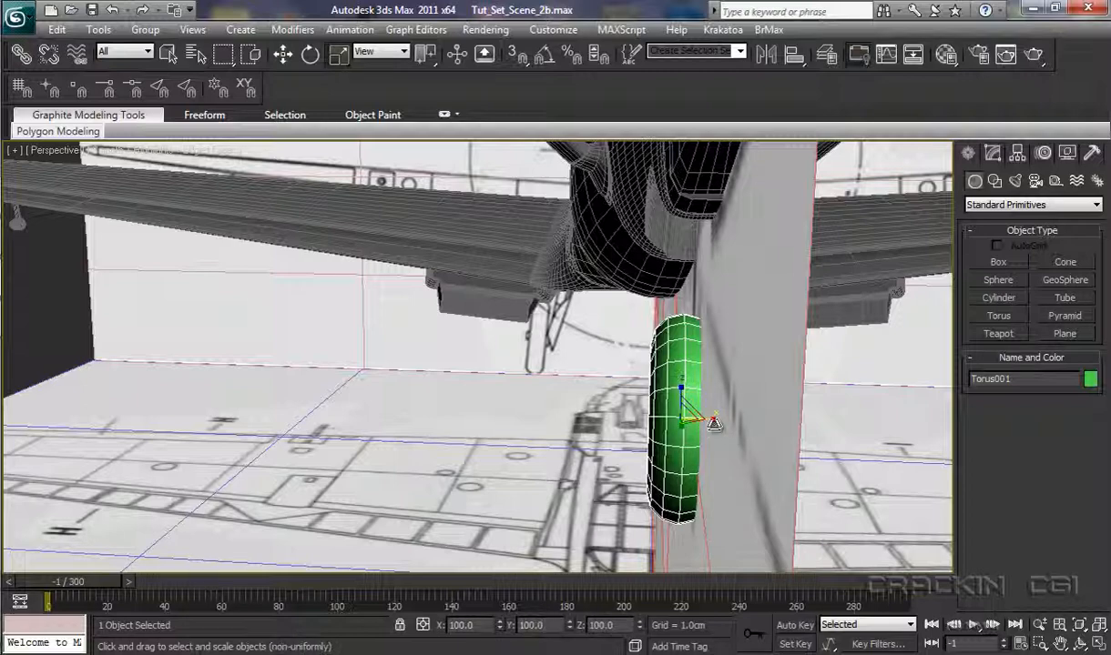
pyautogui.moveTo(713, 420); pyautogui.dragTo(701, 421)
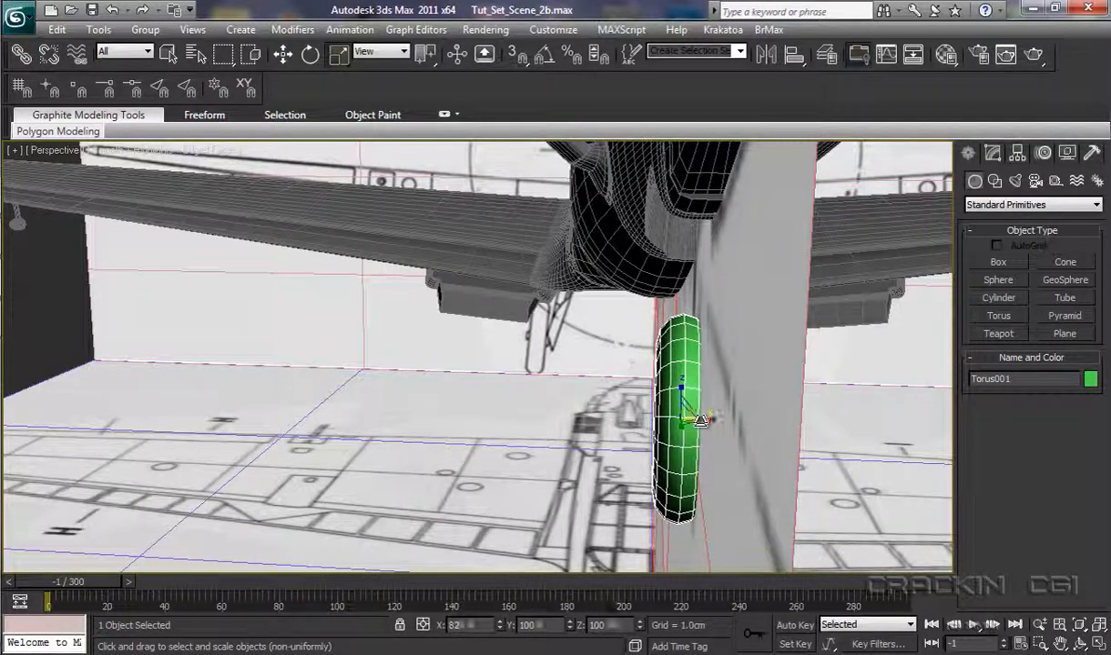
# Step: Convert the hub cylinder and the tyre torus each to an Editable Poly
pyautogui.keyDown('alt'); pyautogui.moveTo(719, 516); pyautogui.dragTo(869, 507, button='middle'); pyautogui.keyUp('alt')
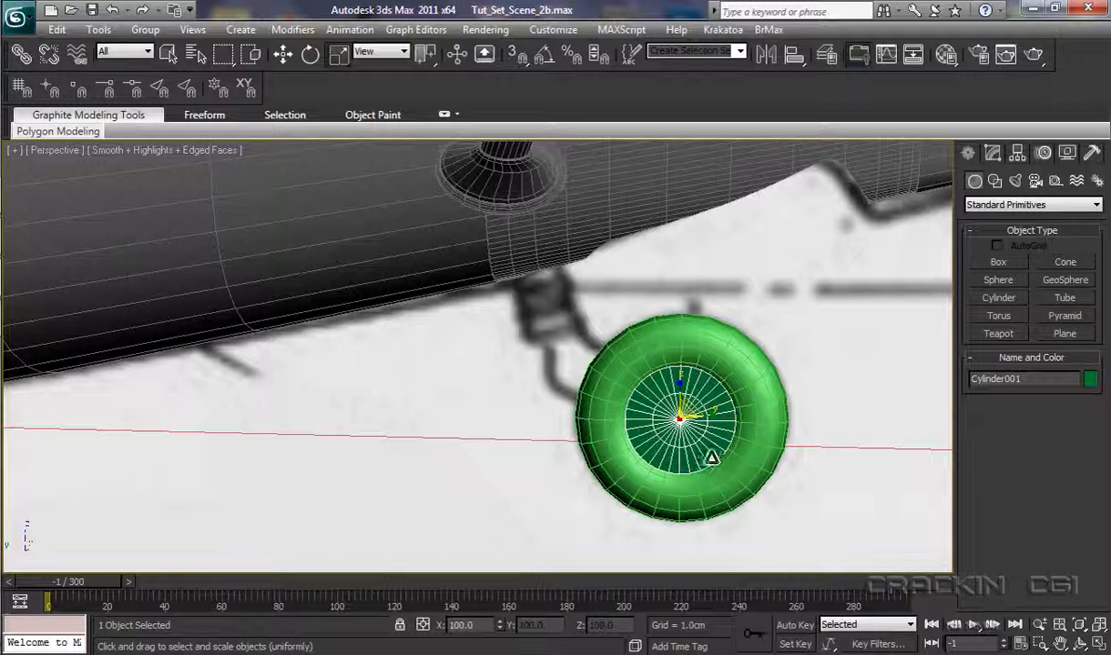
pyautogui.rightClick(704, 418)
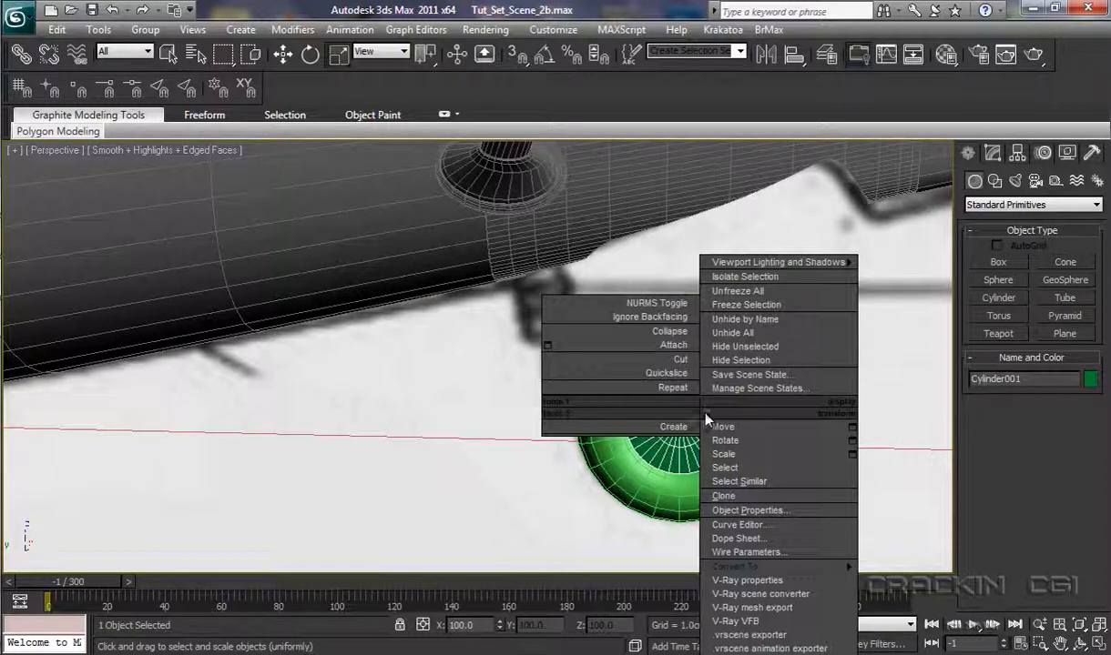
pyautogui.moveTo(806, 566)
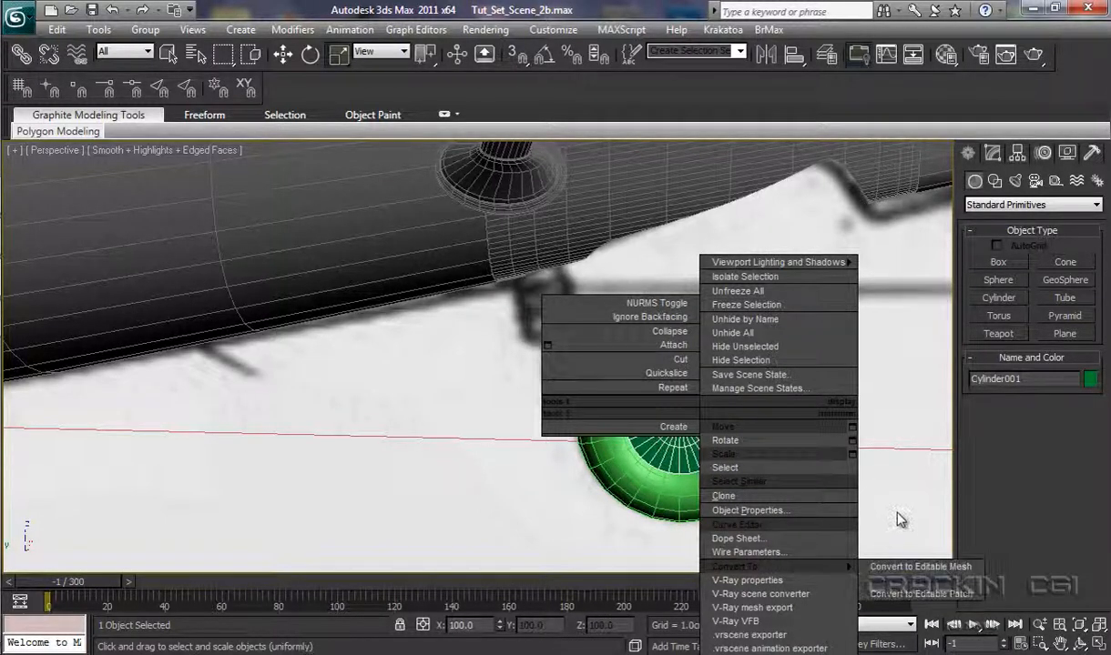
pyautogui.click(910, 566)
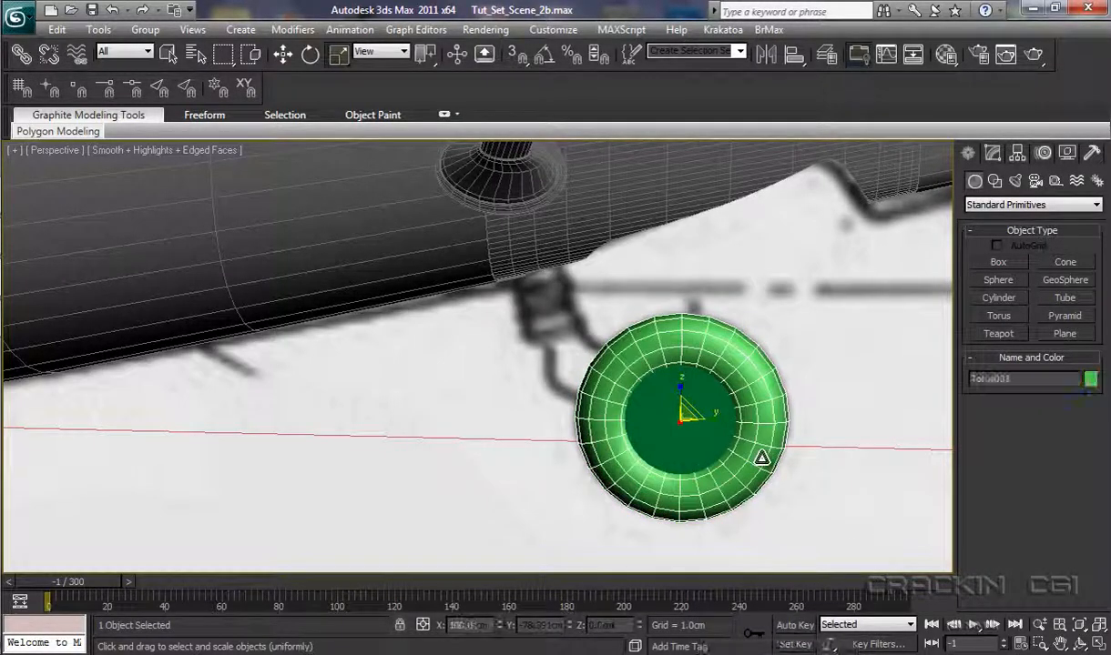
pyautogui.rightClick(759, 420)
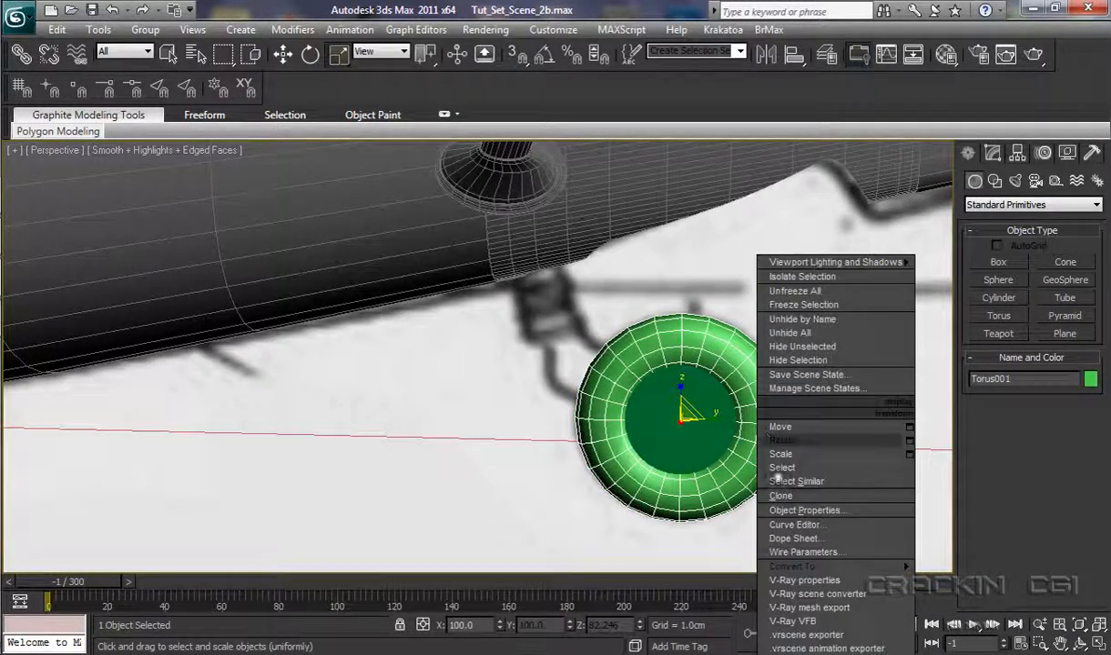
pyautogui.moveTo(878, 569)
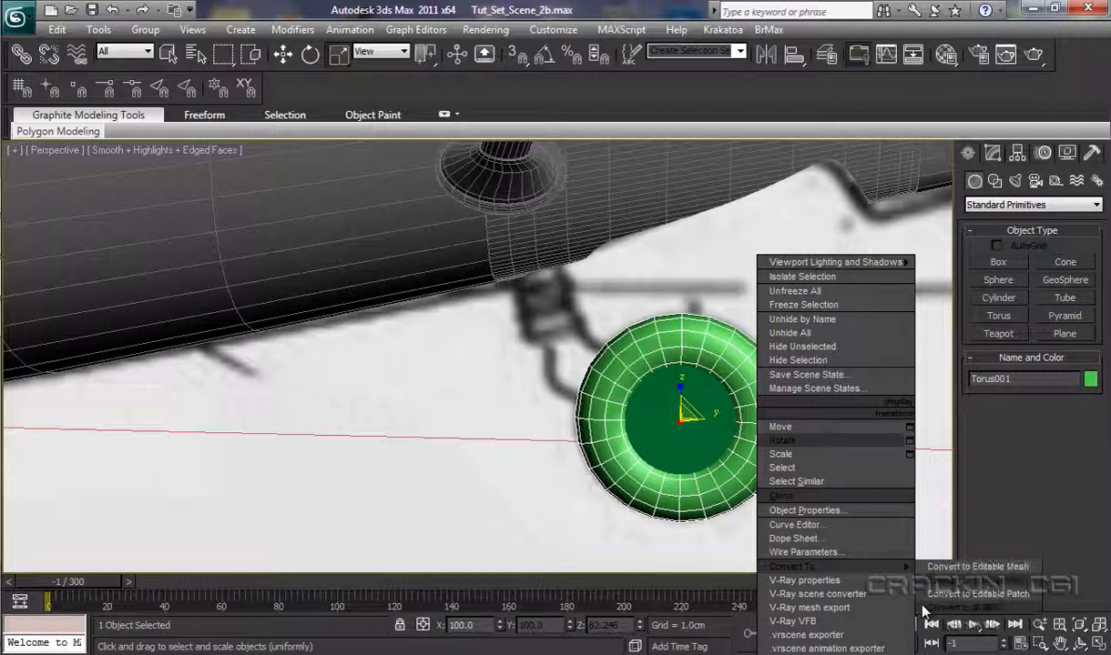
pyautogui.click(939, 581)
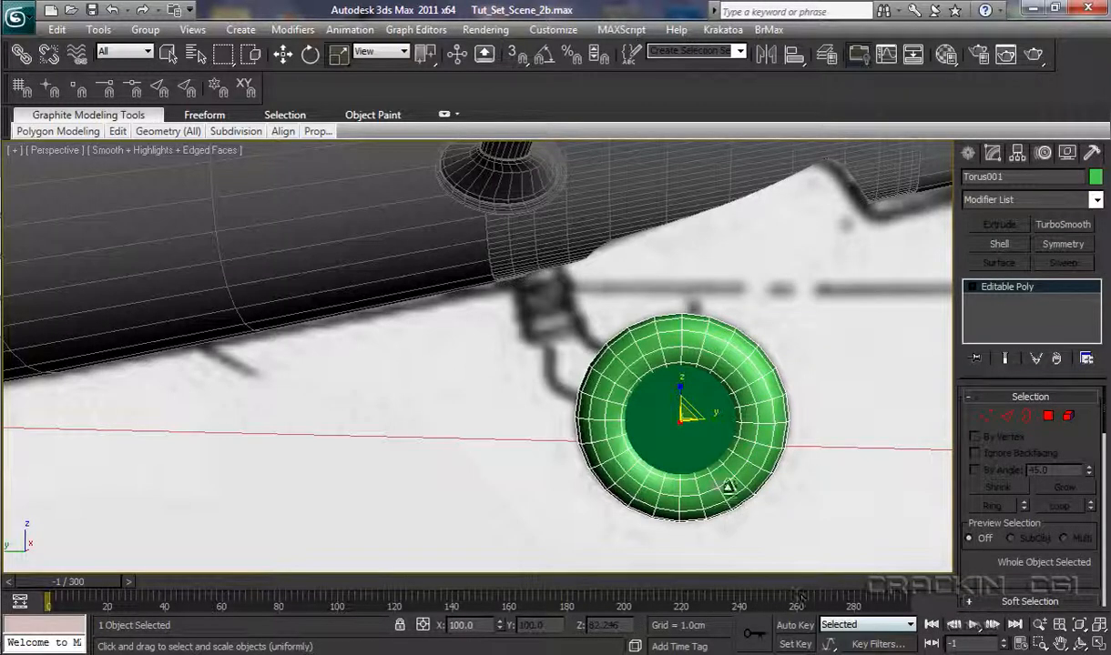
# Step: Attach the tyre torus to the hub cylinder so that both form a single wheel object
pyautogui.click(890, 503)
pyautogui.click(712, 444)
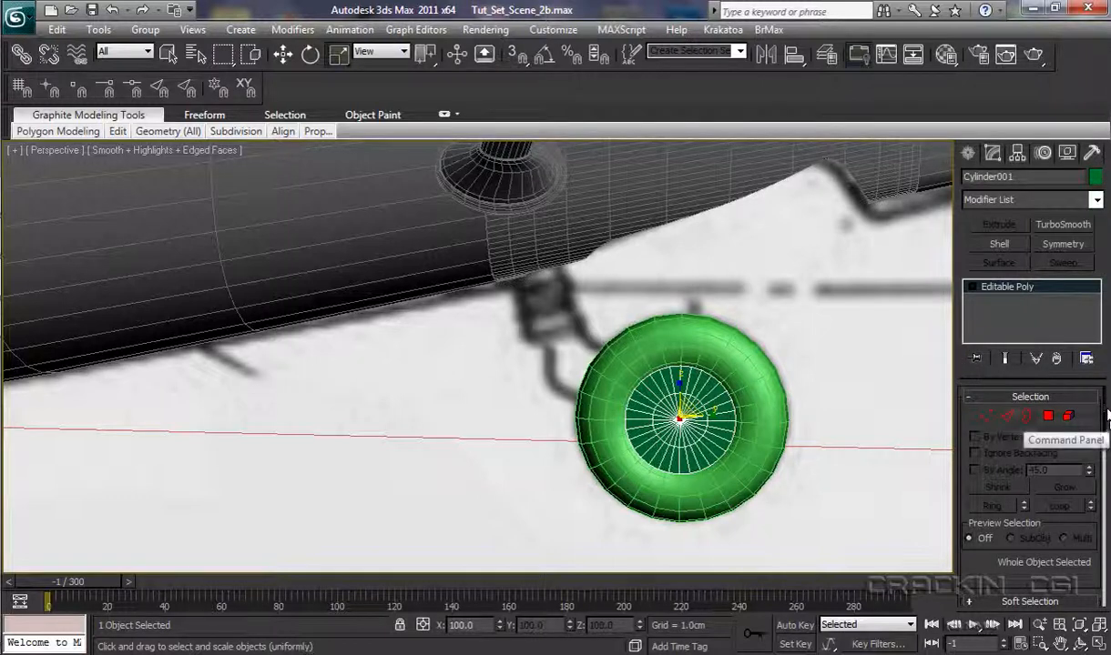
pyautogui.moveTo(1105, 421); pyautogui.dragTo(1103, 491)
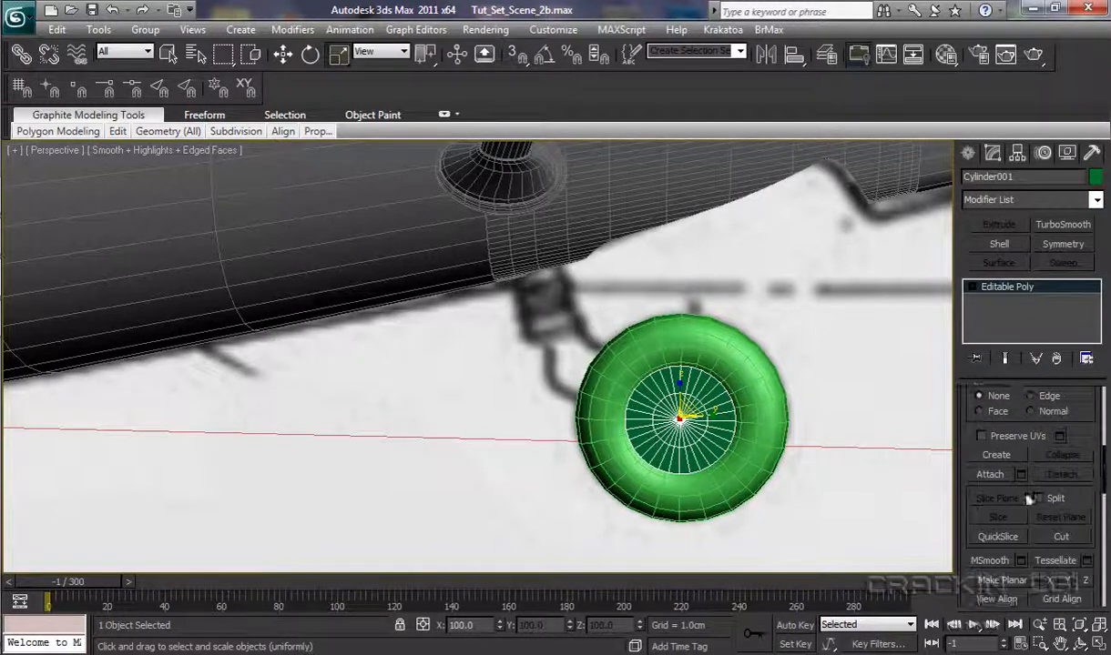
pyautogui.click(990, 475)
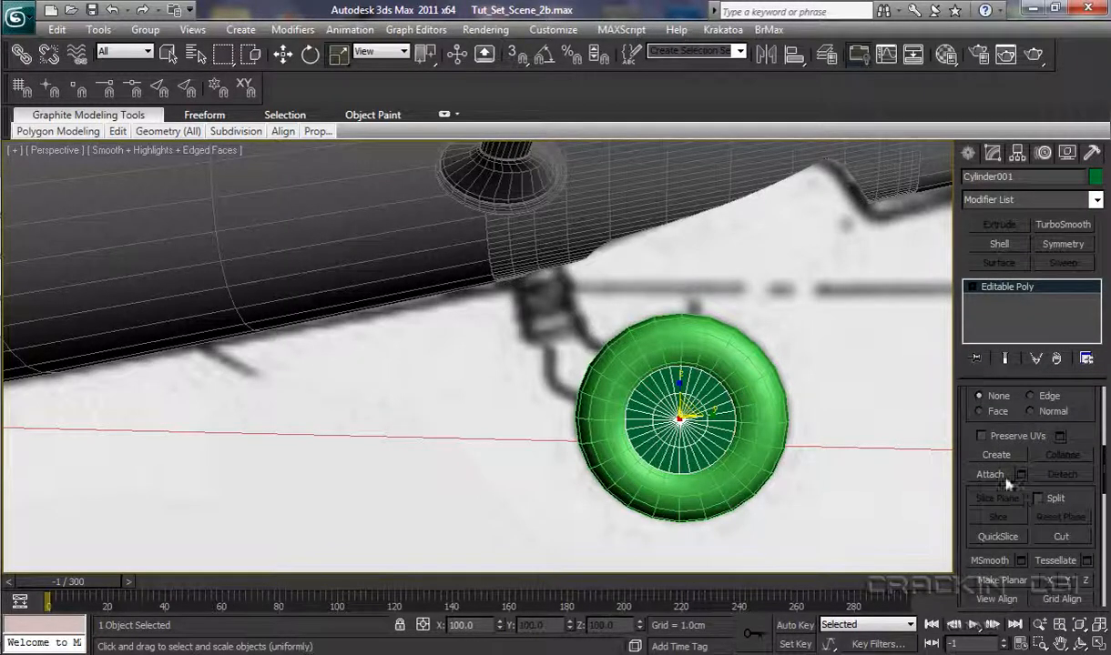
pyautogui.click(765, 434)
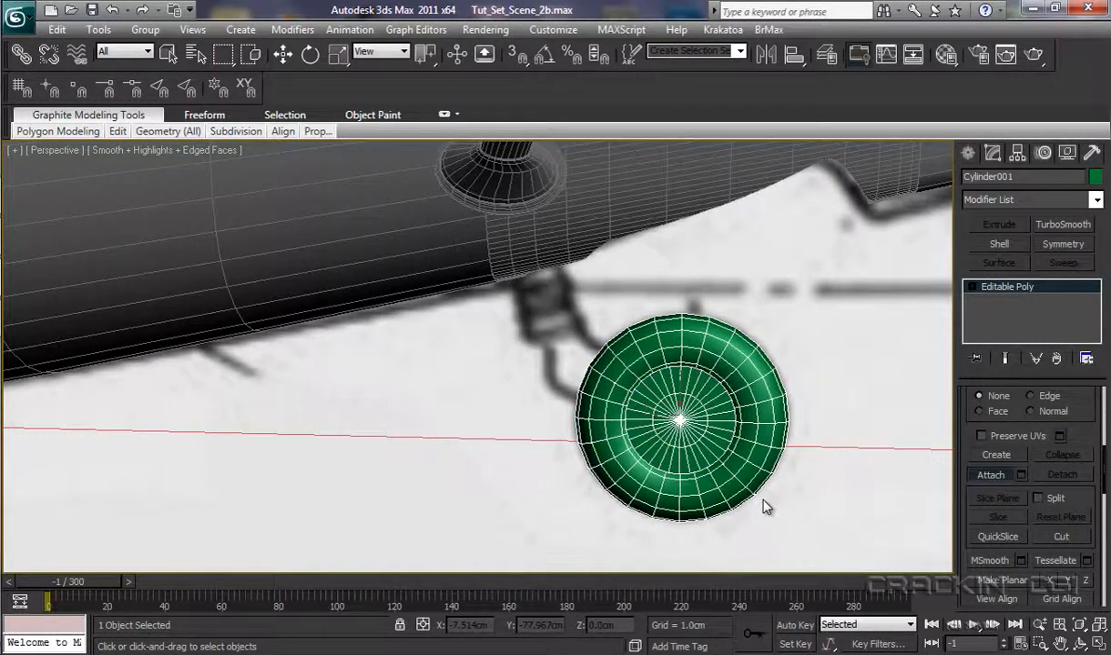
pyautogui.keyDown('alt'); pyautogui.moveTo(766, 508); pyautogui.dragTo(674, 519, button='middle'); pyautogui.keyUp('alt')
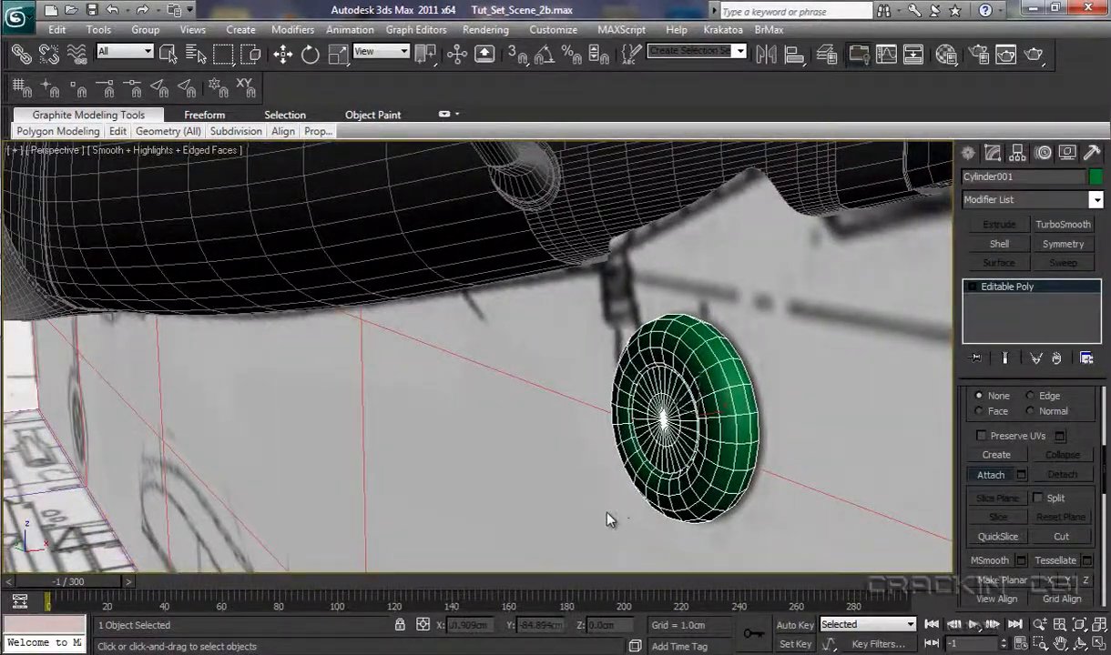
pyautogui.keyDown('alt'); pyautogui.moveTo(606, 512); pyautogui.dragTo(707, 510, button='middle'); pyautogui.keyUp('alt')
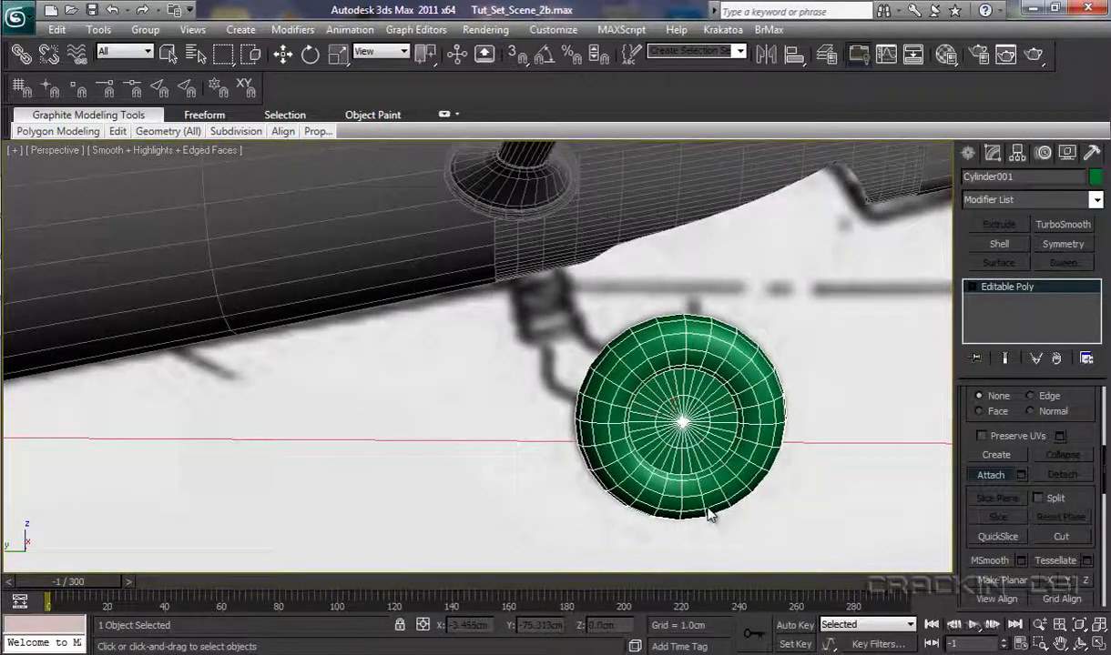
# Step: Rename the combined wheel object as Rear_Wheel
pyautogui.press('l')
pyautogui.press('z')
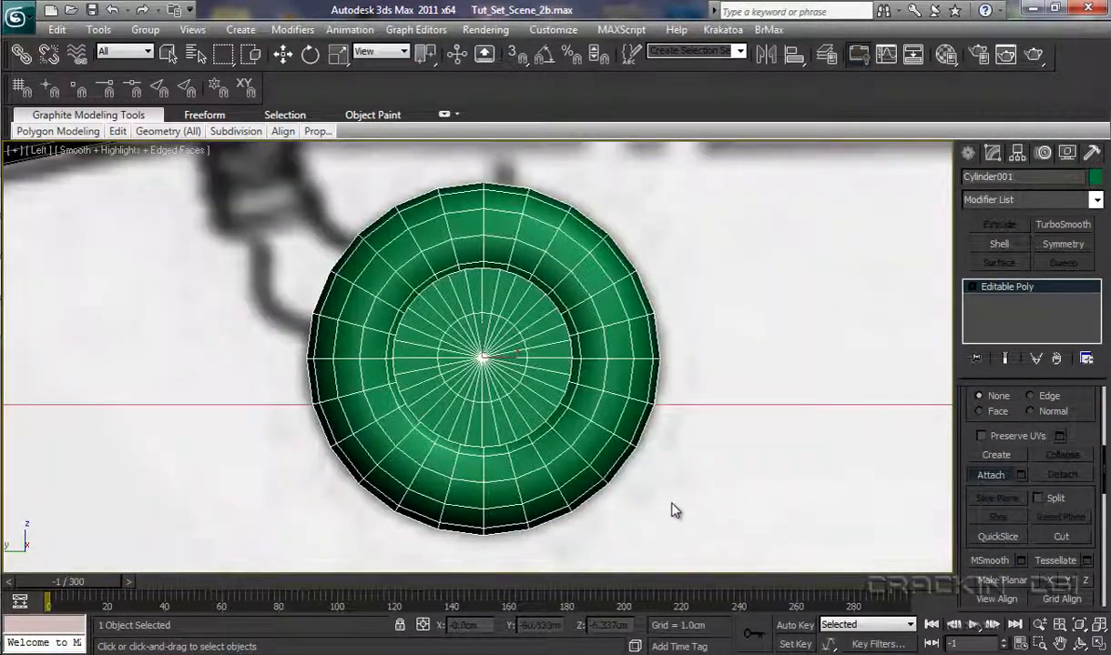
pyautogui.scroll(-4, 652, 502)
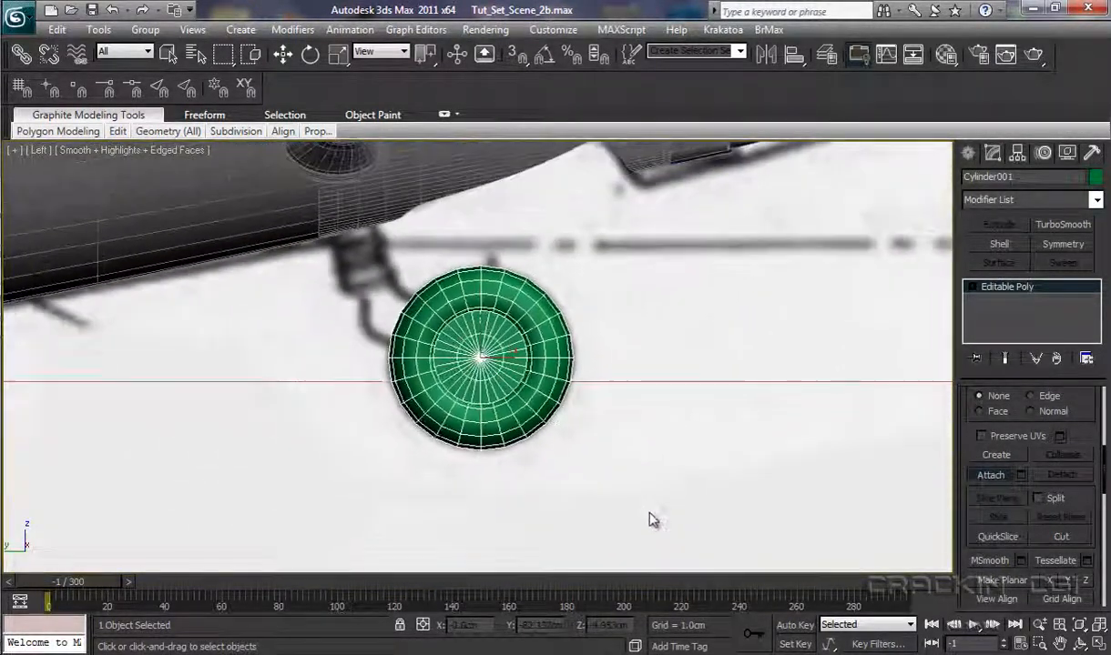
pyautogui.scroll(-1, 652, 522)
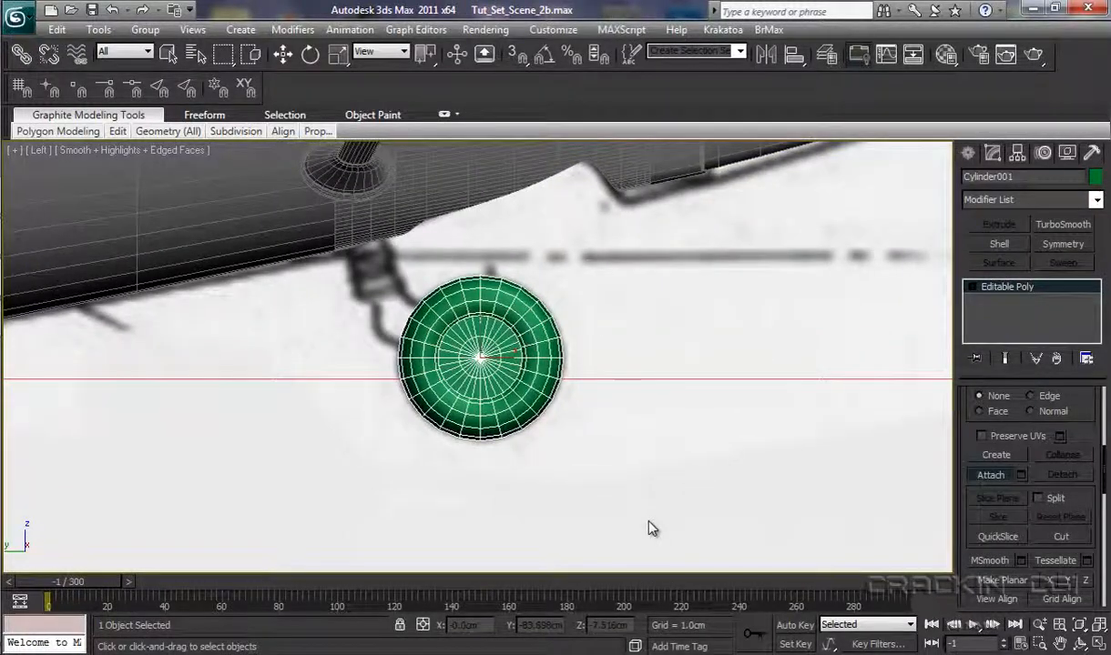
pyautogui.moveTo(1042, 178); pyautogui.dragTo(945, 179)
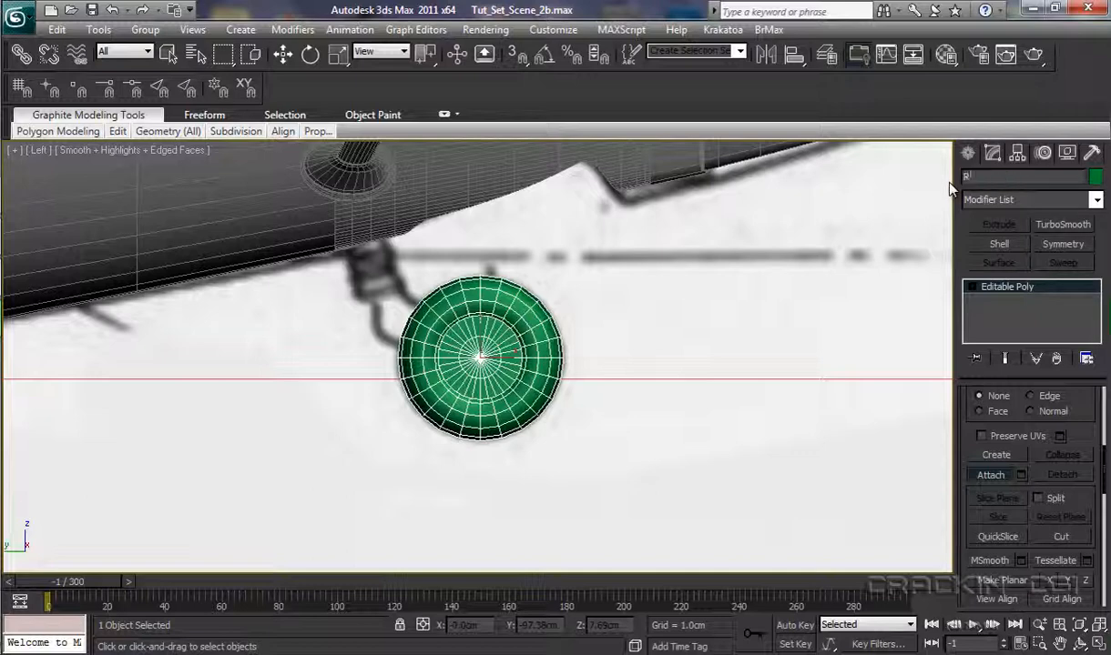
pyautogui.write('Rear_Wheel')
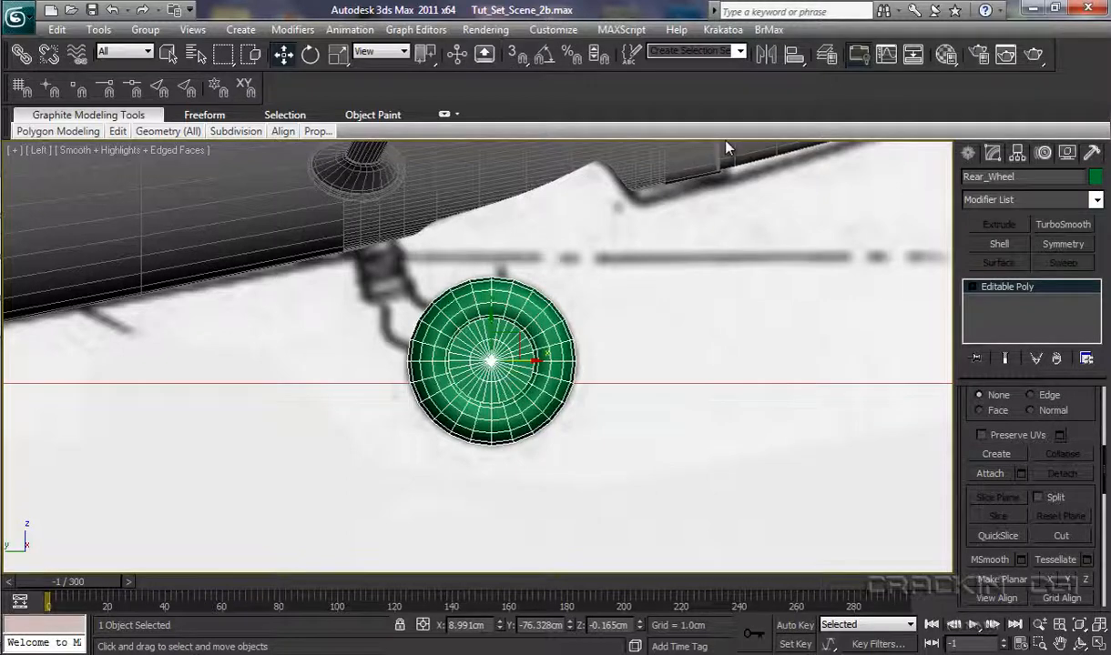
# Step: Hide Rear_Wheel in the Tail_Section layer to expose the wheel drawing on the side blueprint
pyautogui.click(825, 56)
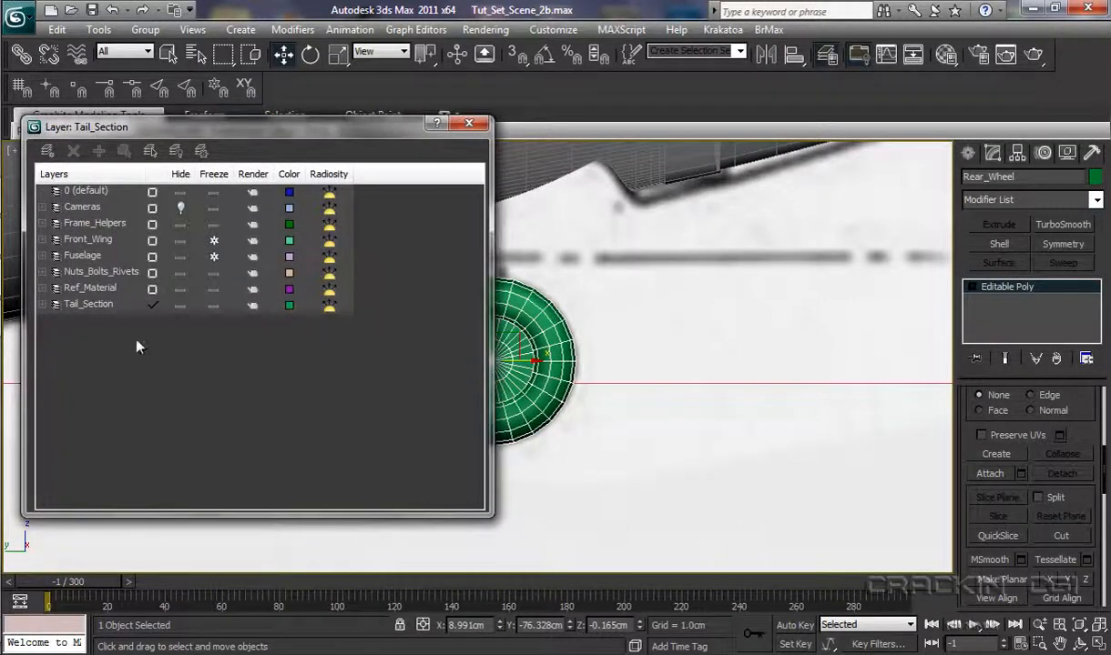
pyautogui.click(42, 304)
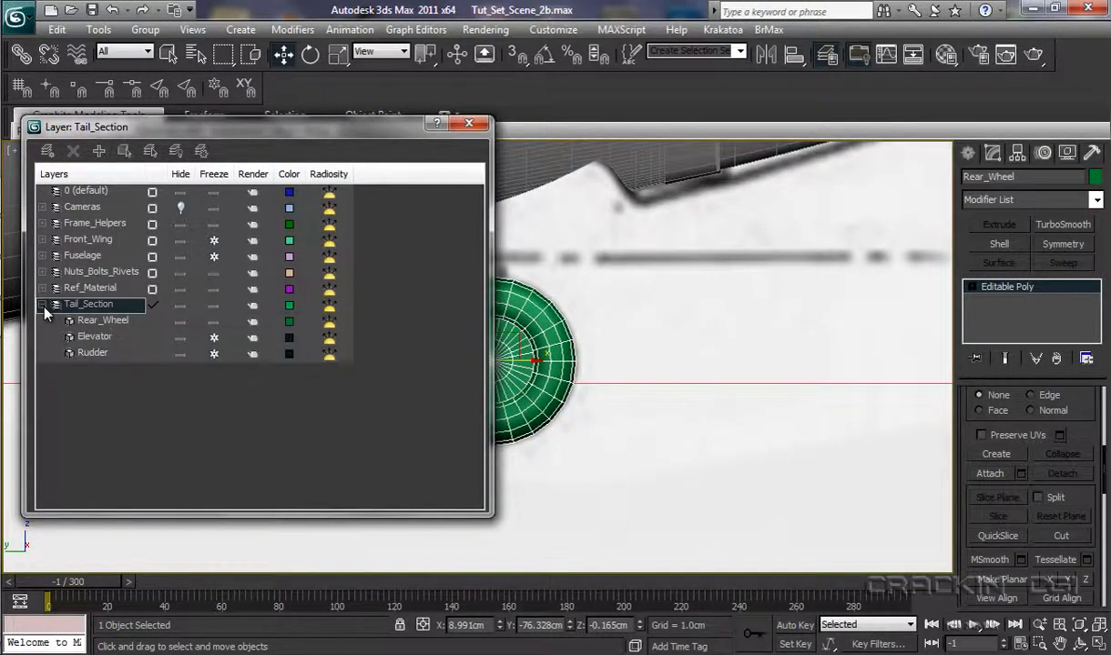
pyautogui.click(181, 320)
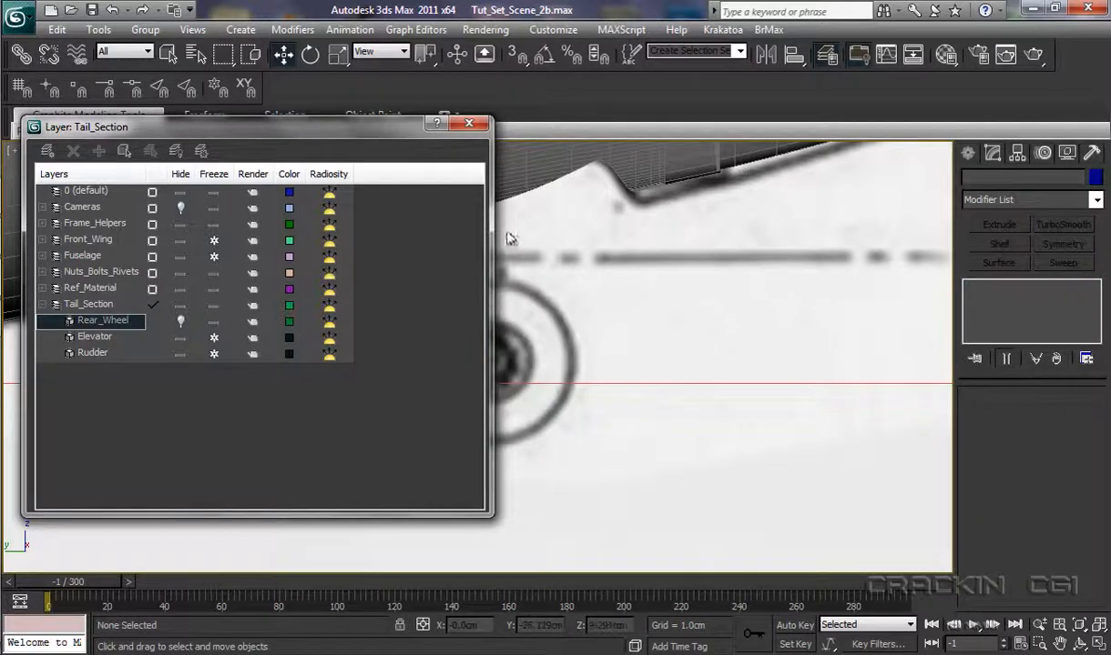
pyautogui.click(469, 123)
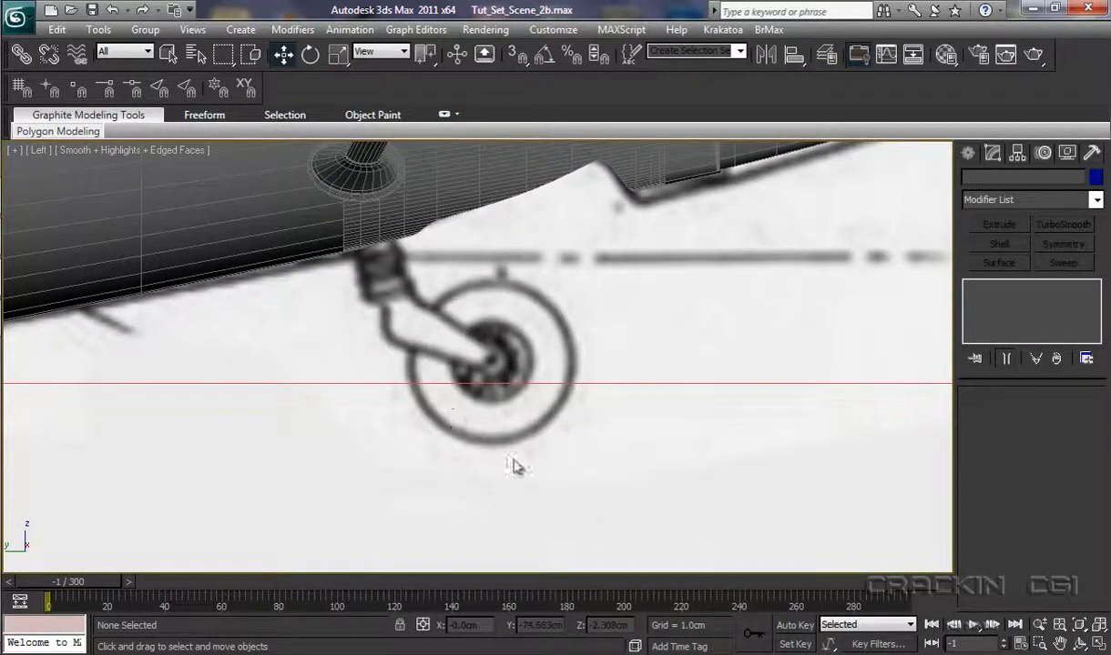
# Step: Create a cylinder at the centre of the blueprint's wheel hub, about 0.75 cm in radius and about 1.6 cm high
pyautogui.scroll(4, 592, 464)
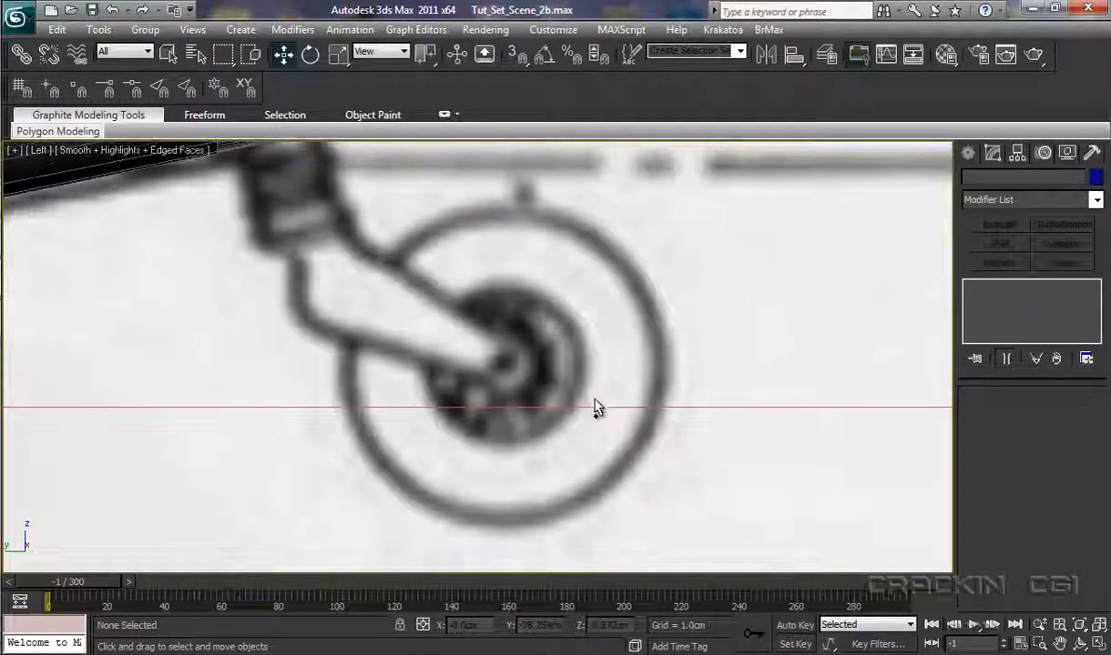
pyautogui.moveTo(586, 417); pyautogui.dragTo(652, 454, button='middle')
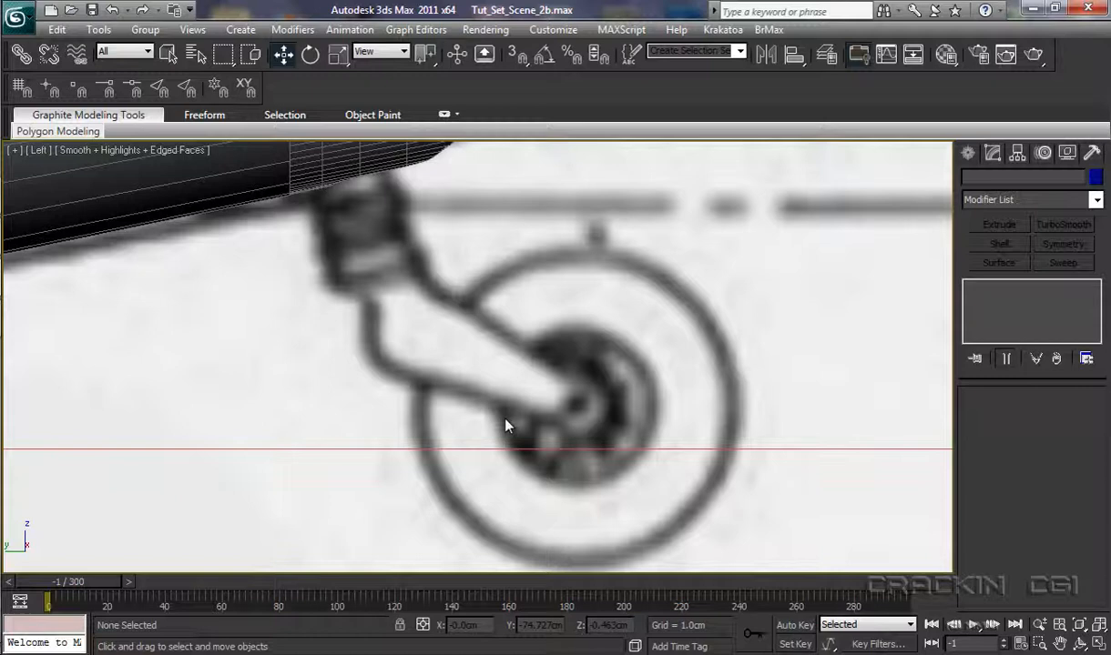
pyautogui.click(967, 153)
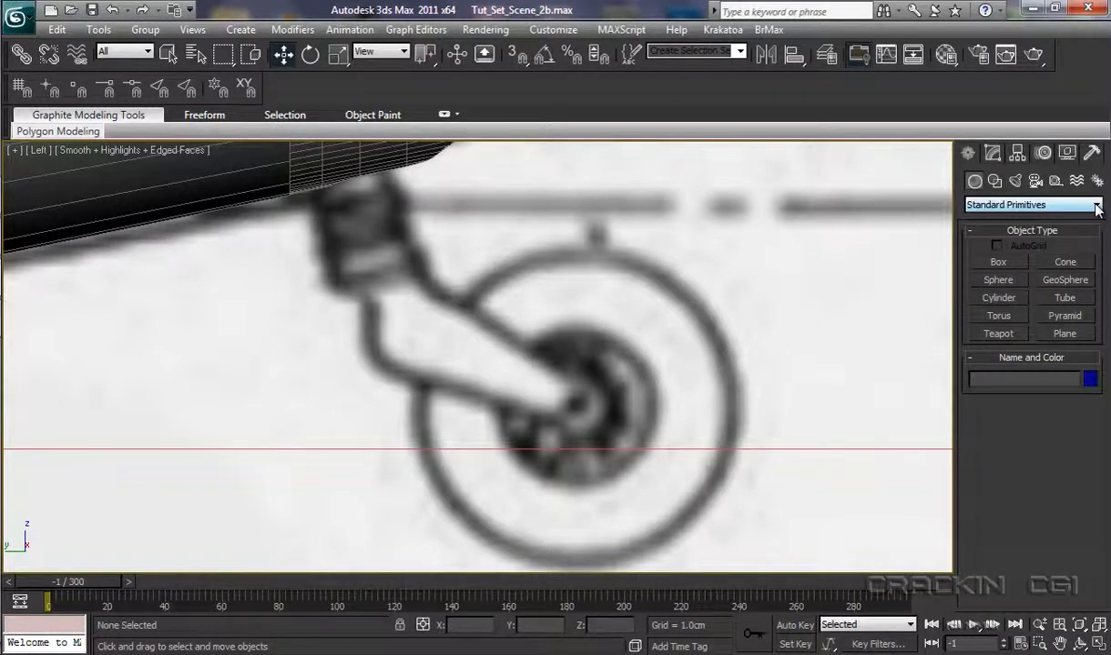
pyautogui.click(999, 300)
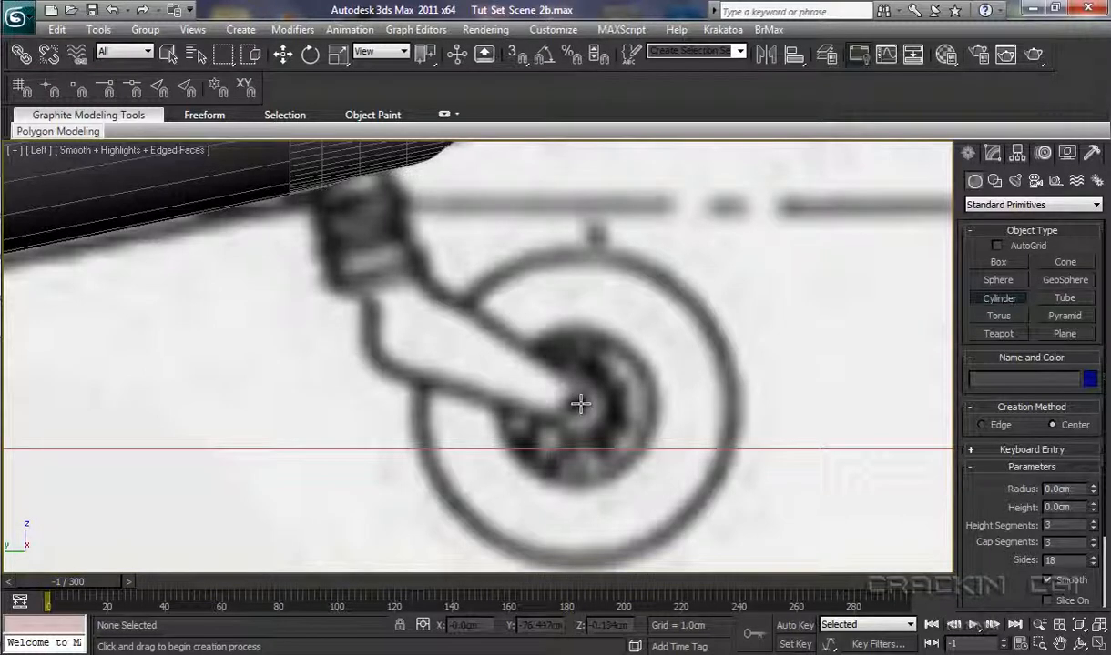
pyautogui.moveTo(579, 404); pyautogui.dragTo(602, 429)
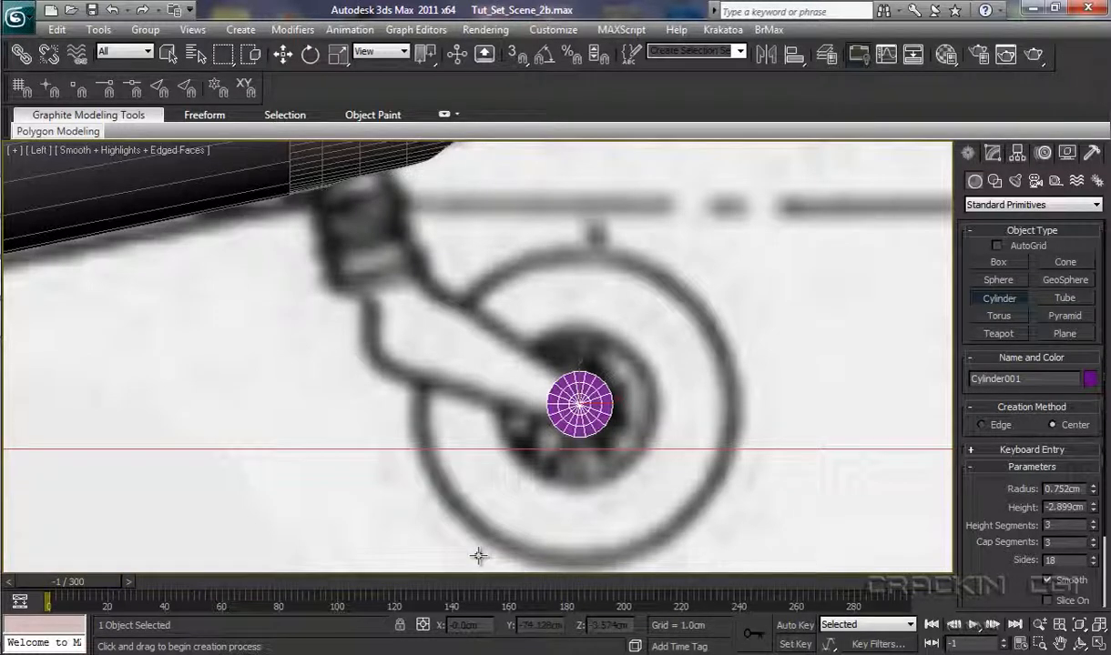
pyautogui.click(1033, 604)
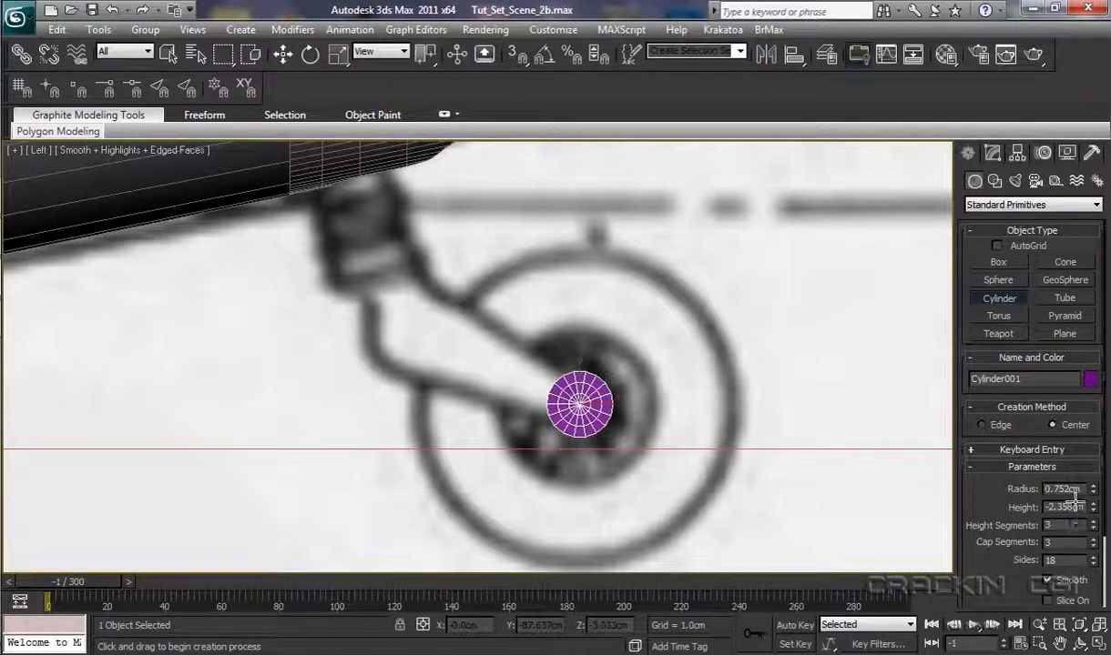
pyautogui.click(1092, 381)
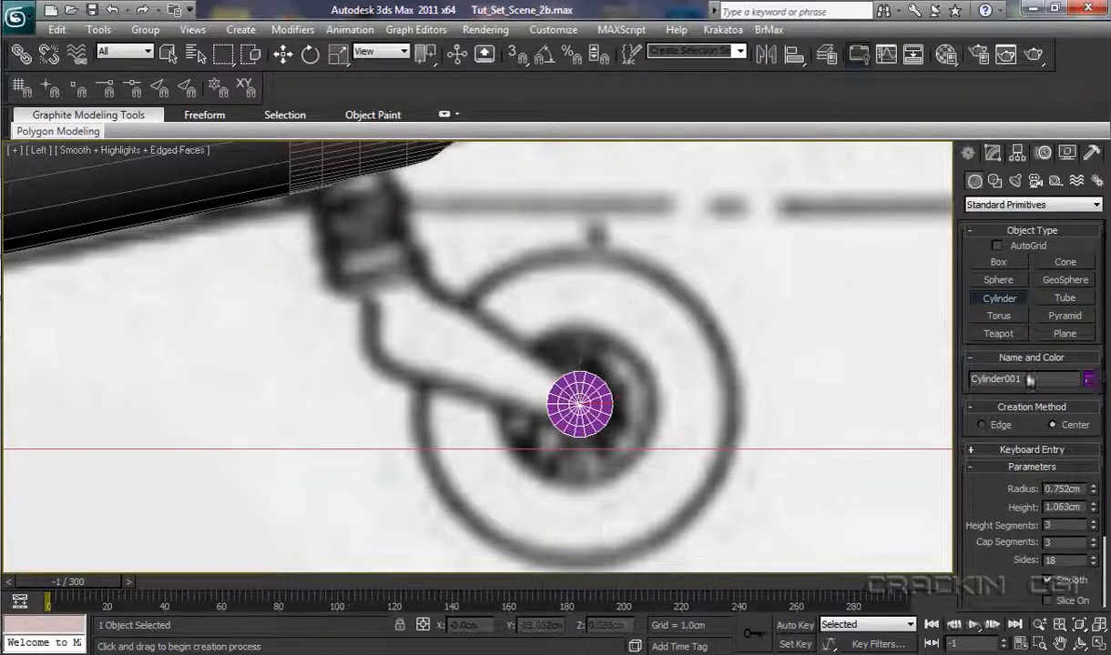
# Step: Change the new cylinder's object colour to the custom dark blue
pyautogui.click(1090, 380)
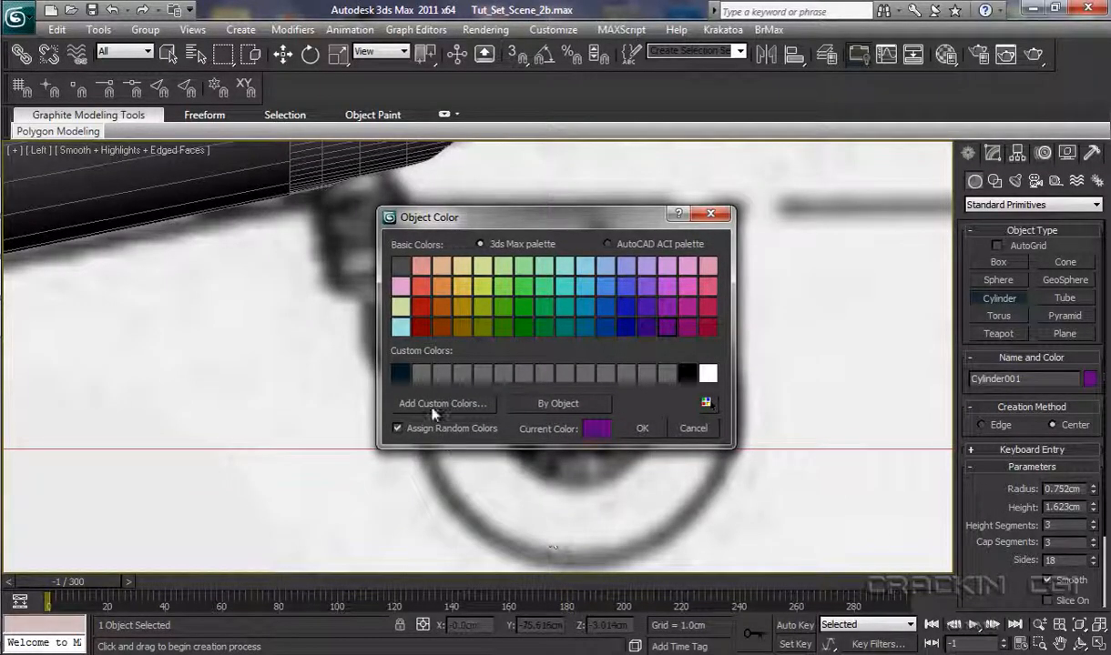
pyautogui.click(399, 374)
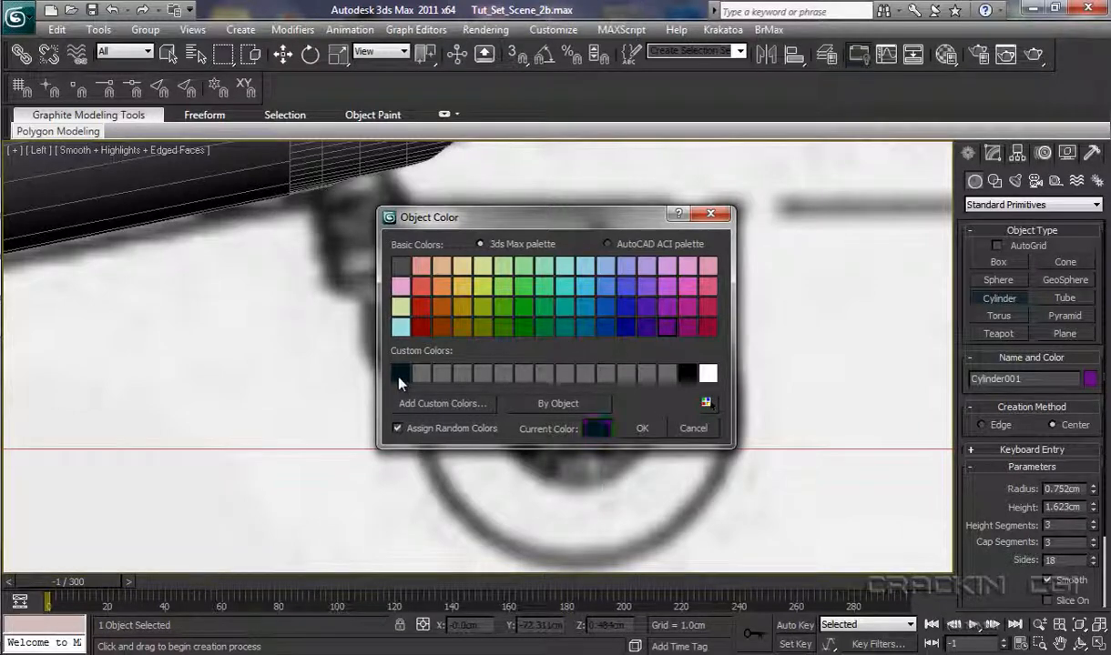
pyautogui.click(640, 429)
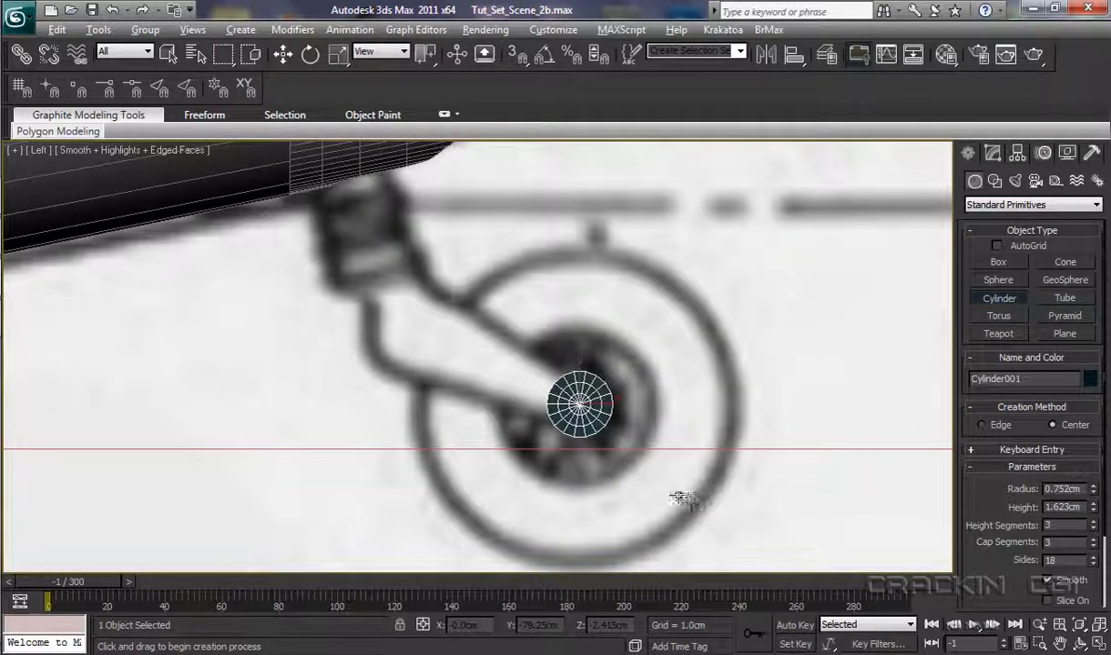
pyautogui.scroll(3, 682, 493)
pyautogui.scroll(1, 681, 468)
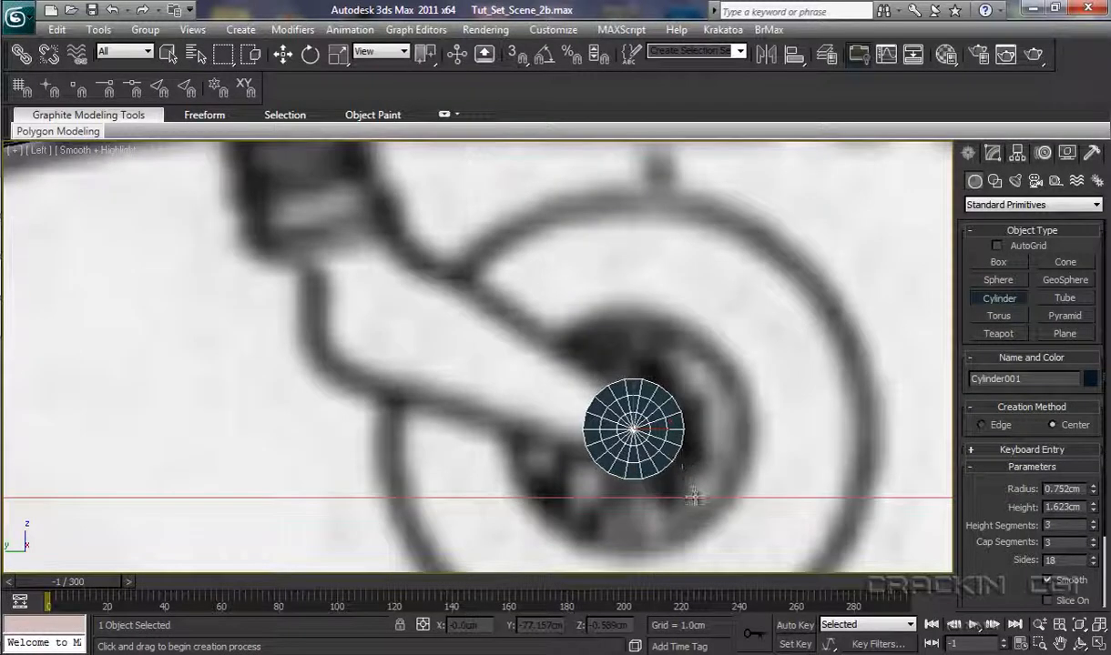
# Step: Convert the hub cylinder to an editable poly
pyautogui.moveTo(697, 496); pyautogui.dragTo(643, 461, button='middle')
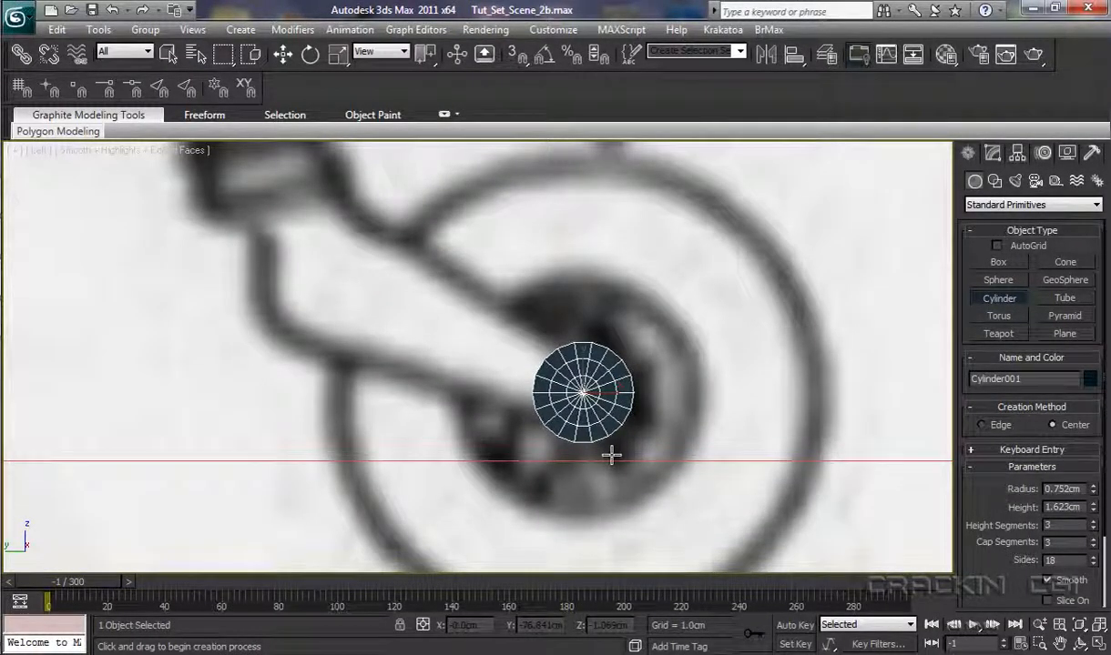
pyautogui.rightClick(583, 400)
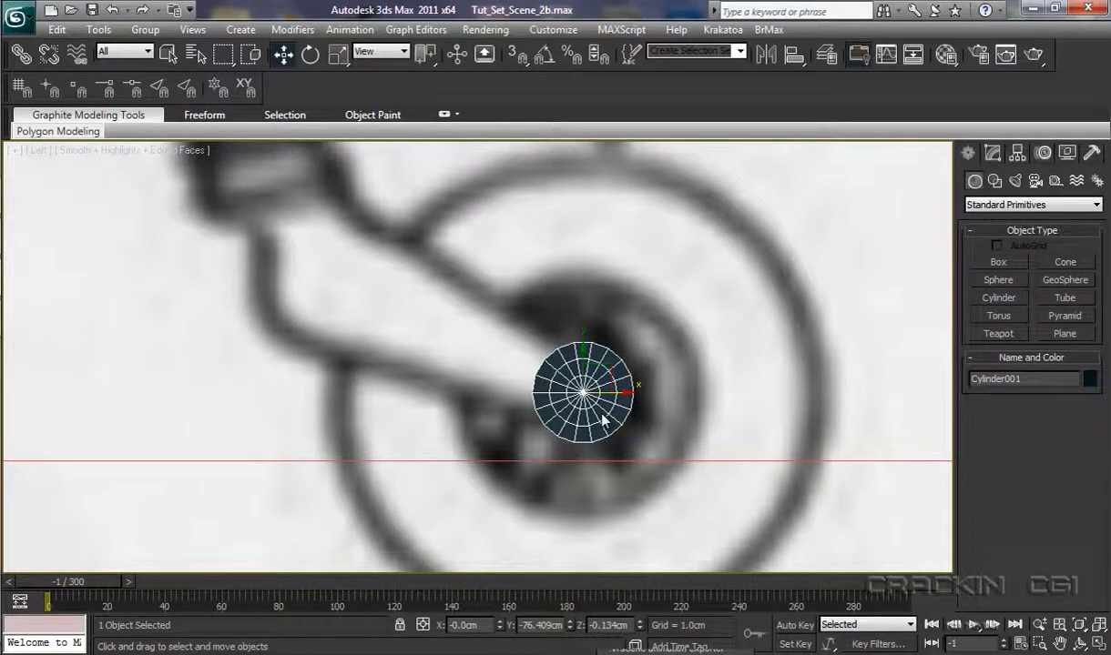
pyautogui.rightClick(599, 394)
pyautogui.moveTo(665, 567)
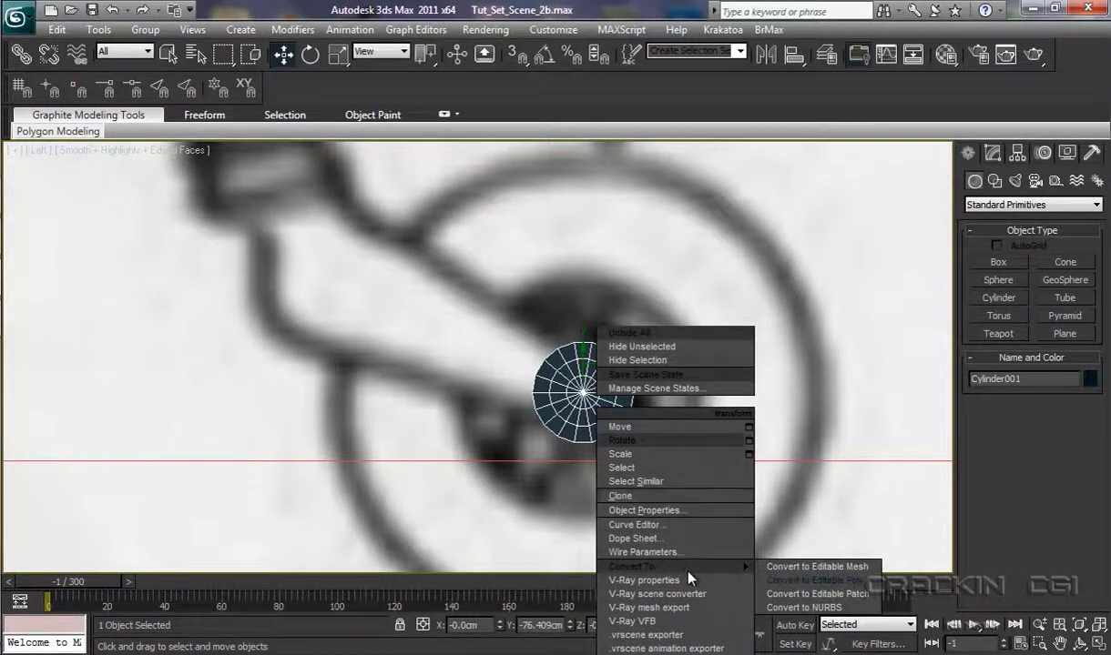
pyautogui.click(815, 580)
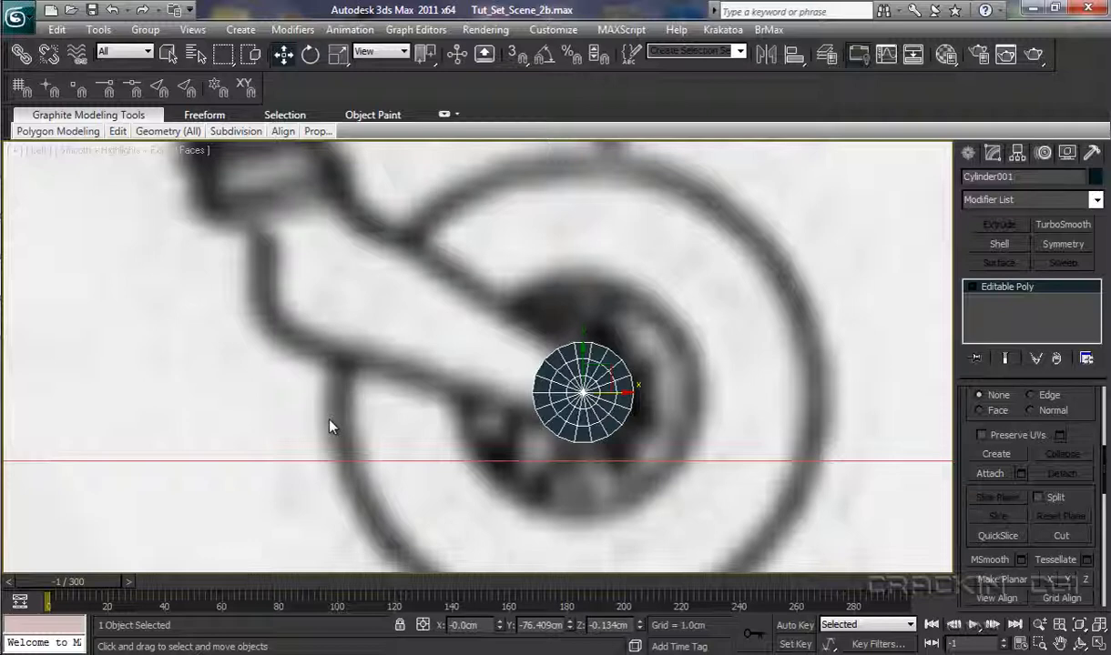
# Step: Enter polygon editing on the cylinder in an angled perspective view and enable Ignore Backfacing
pyautogui.press('p')
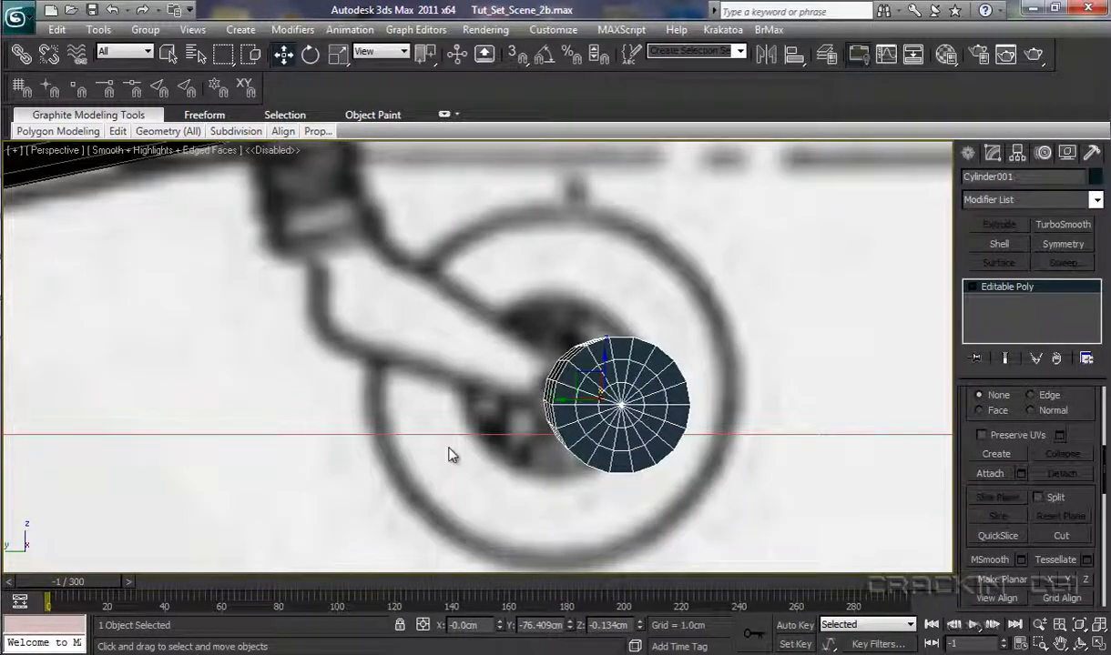
pyautogui.keyDown('alt'); pyautogui.moveTo(461, 466); pyautogui.dragTo(532, 467, button='middle'); pyautogui.keyUp('alt')
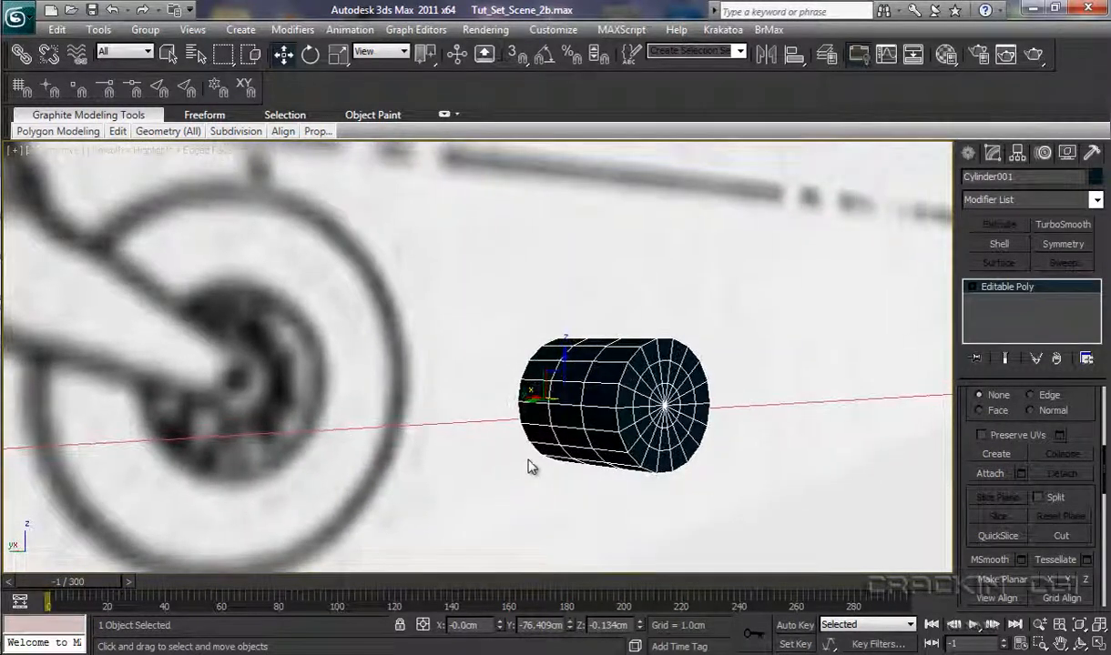
pyautogui.click(971, 287)
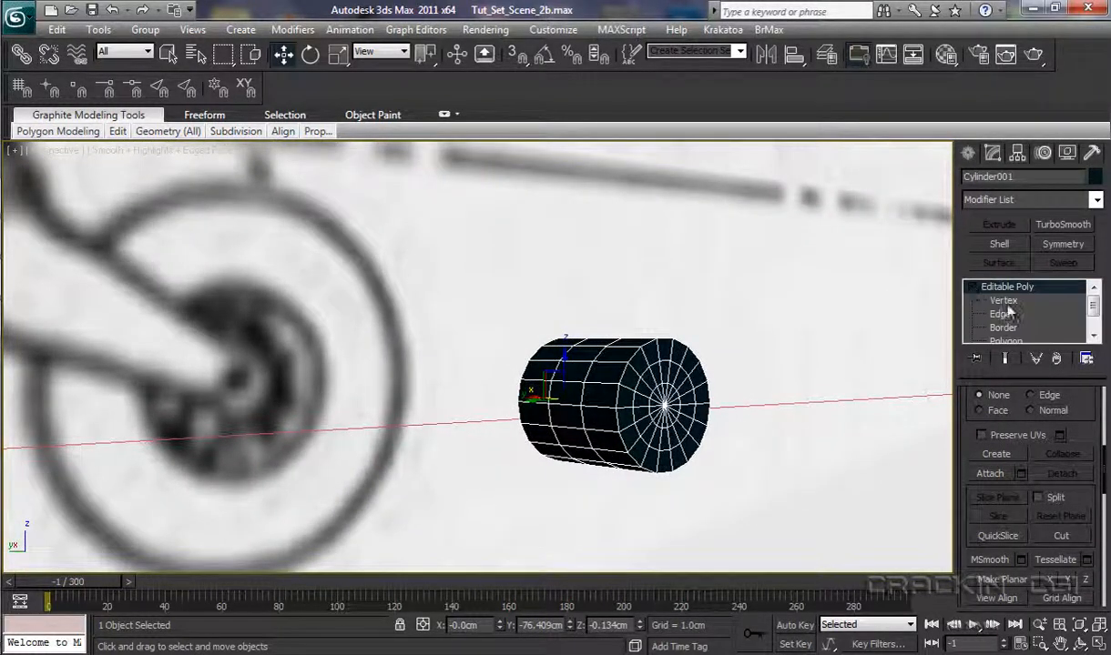
pyautogui.moveTo(1093, 301); pyautogui.dragTo(1096, 323)
pyautogui.click(1005, 327)
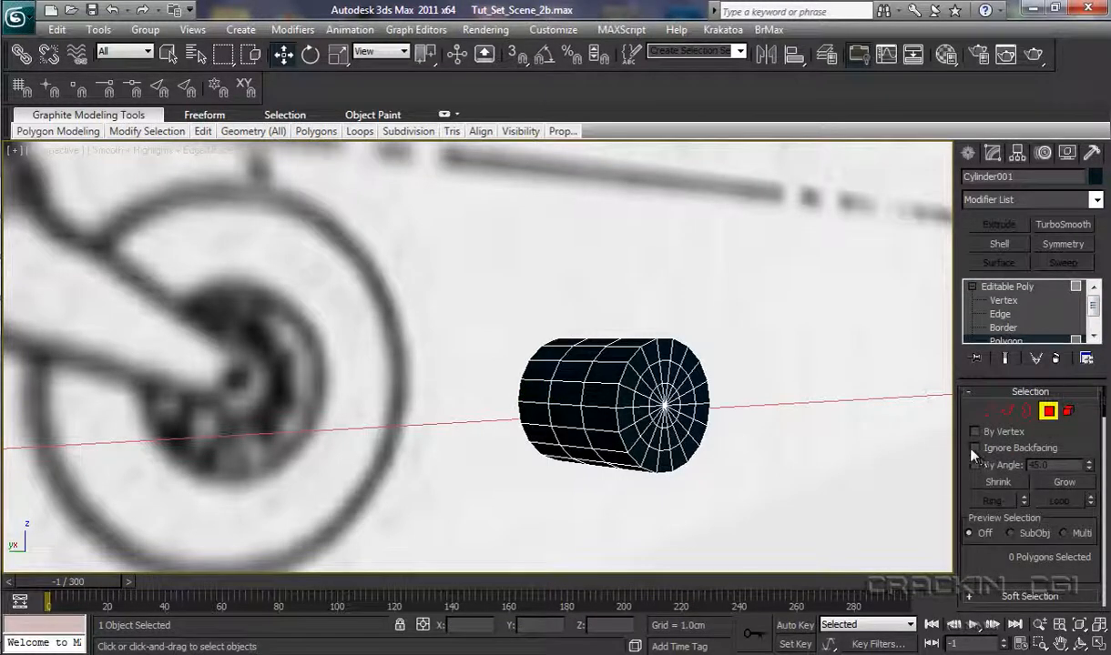
pyautogui.click(974, 449)
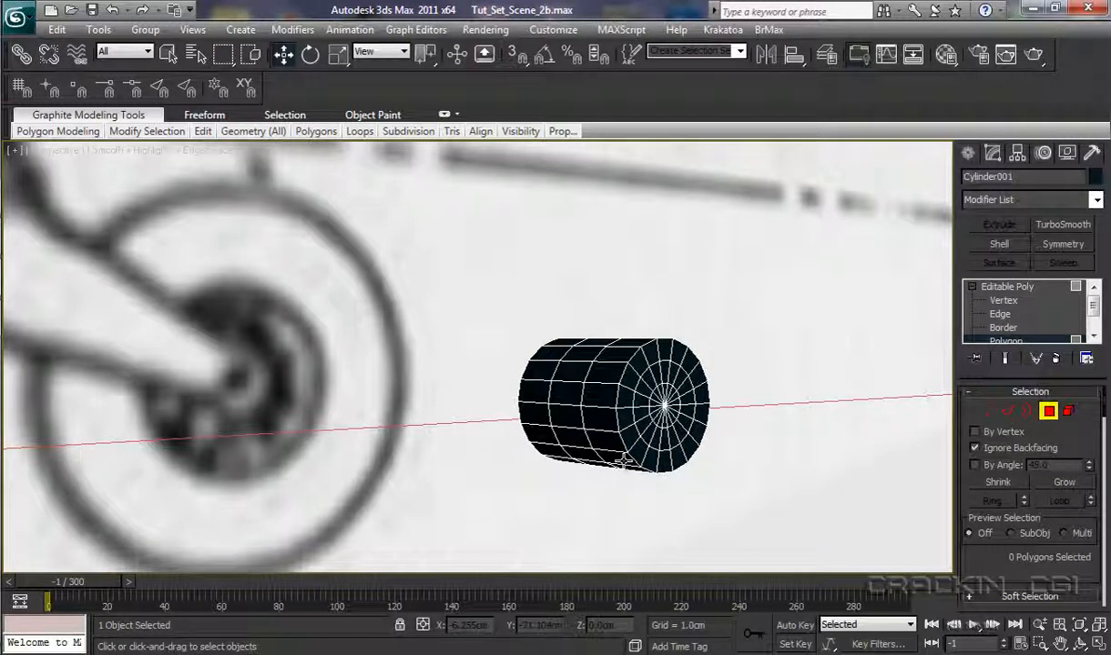
# Step: Select seven adjoining rows of side polygons along the cylinder's full length, on the side facing the strut
pyautogui.click(602, 342)
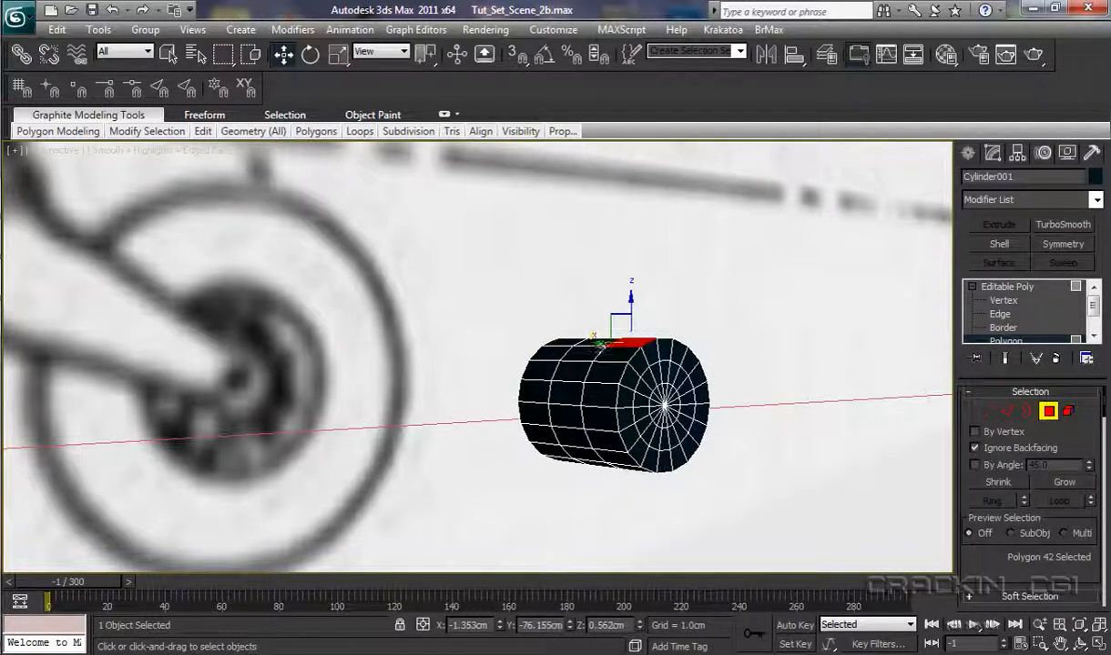
pyautogui.keyDown('ctrl'); pyautogui.click(584, 341); pyautogui.keyUp('ctrl')
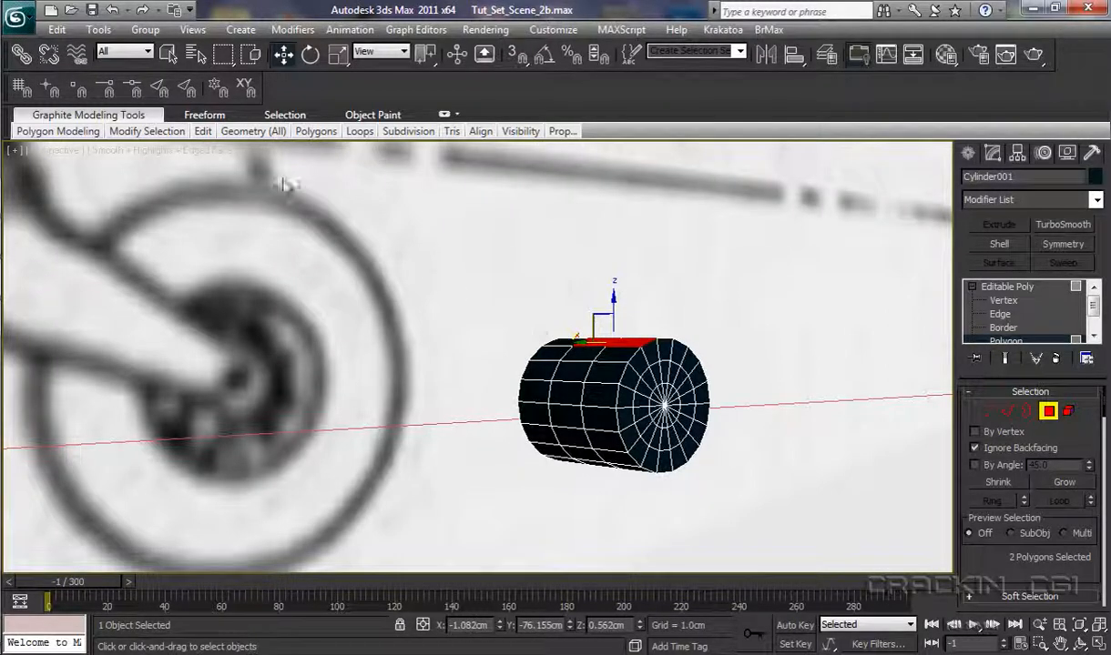
pyautogui.click(169, 54)
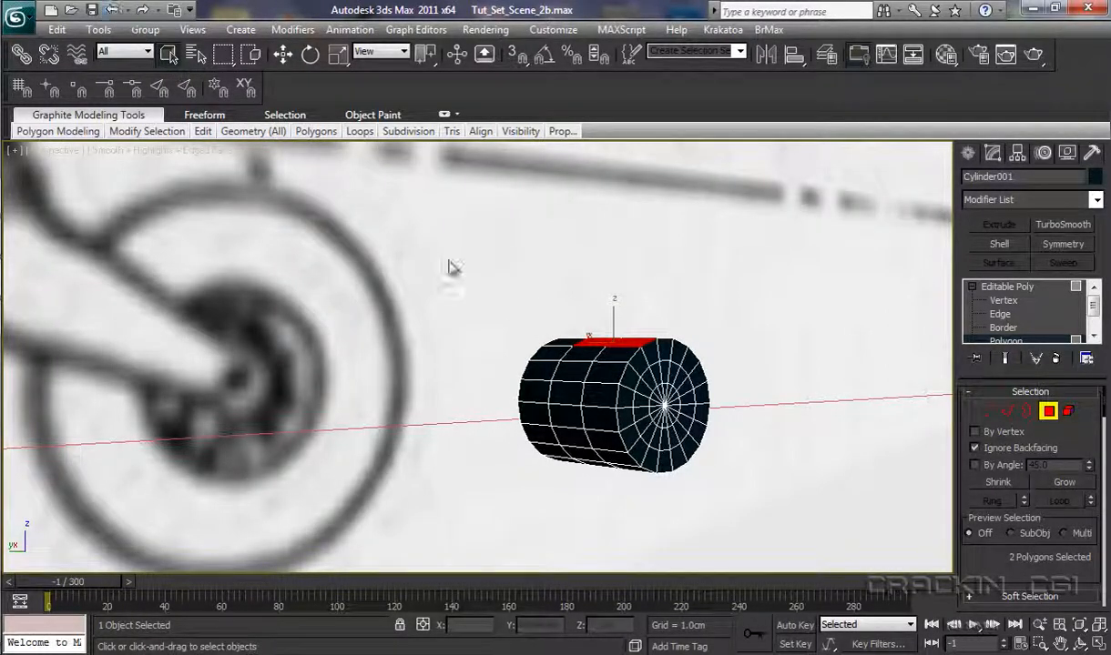
pyautogui.keyDown('ctrl'); pyautogui.click(568, 343); pyautogui.keyUp('ctrl')
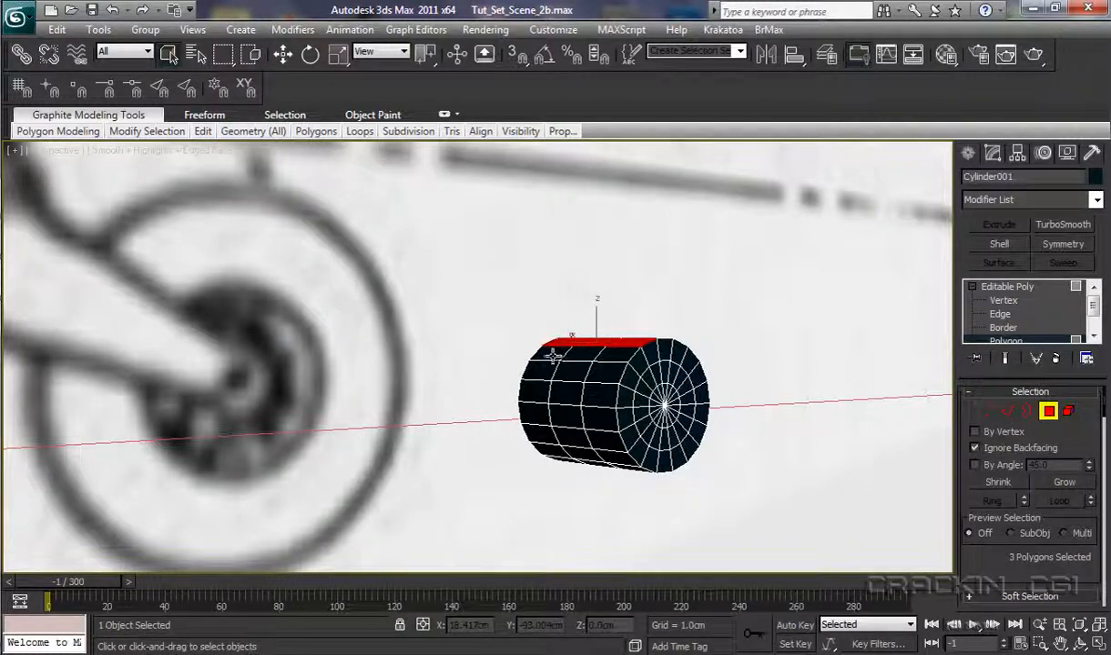
pyautogui.keyDown('ctrl'); pyautogui.click(552, 355); pyautogui.keyUp('ctrl')
pyautogui.keyDown('ctrl'); pyautogui.click(570, 351); pyautogui.keyUp('ctrl')
pyautogui.keyDown('ctrl'); pyautogui.click(588, 349); pyautogui.keyUp('ctrl')
pyautogui.keyDown('ctrl'); pyautogui.click(594, 369); pyautogui.keyUp('ctrl')
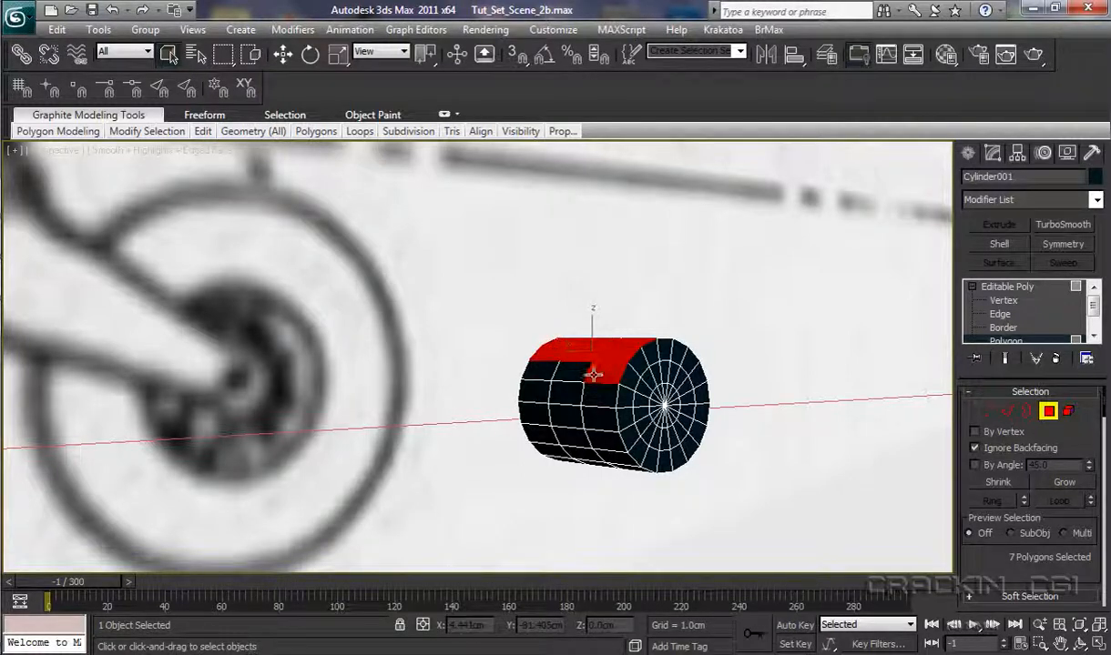
pyautogui.keyDown('ctrl'); pyautogui.click(580, 374); pyautogui.keyUp('ctrl')
pyautogui.keyDown('ctrl'); pyautogui.click(541, 372); pyautogui.keyUp('ctrl')
pyautogui.keyDown('ctrl'); pyautogui.click(539, 400); pyautogui.keyUp('ctrl')
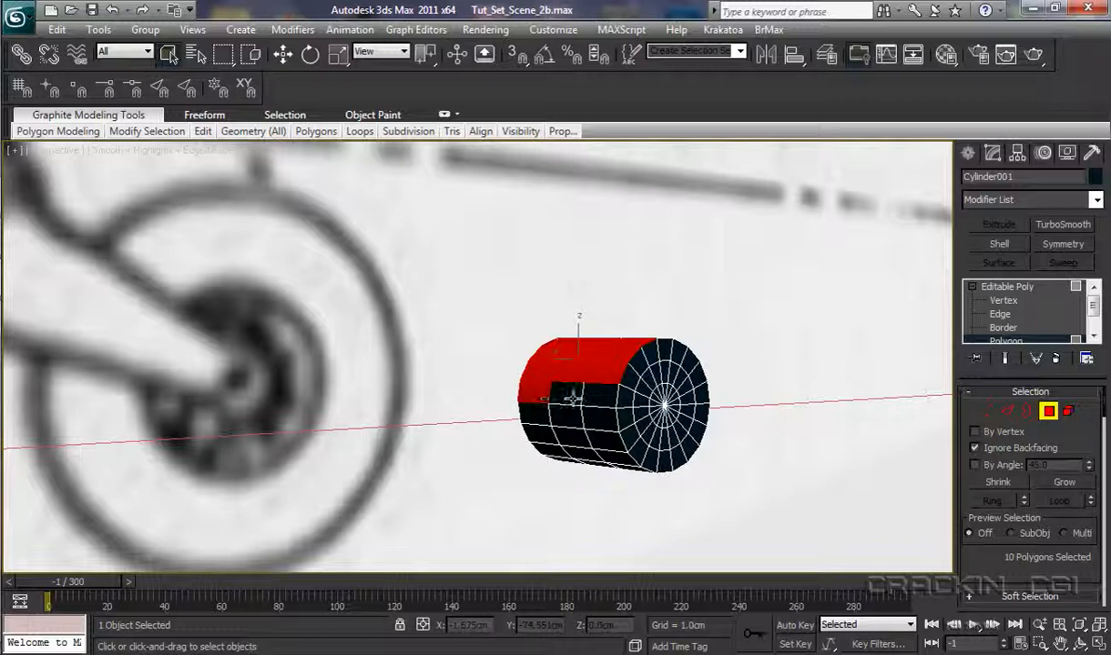
pyautogui.keyDown('ctrl'); pyautogui.click(572, 397); pyautogui.keyUp('ctrl')
pyautogui.keyDown('ctrl'); pyautogui.click(590, 395); pyautogui.keyUp('ctrl')
pyautogui.keyDown('ctrl'); pyautogui.click(538, 415); pyautogui.keyUp('ctrl')
pyautogui.keyDown('ctrl'); pyautogui.click(568, 418); pyautogui.keyUp('ctrl')
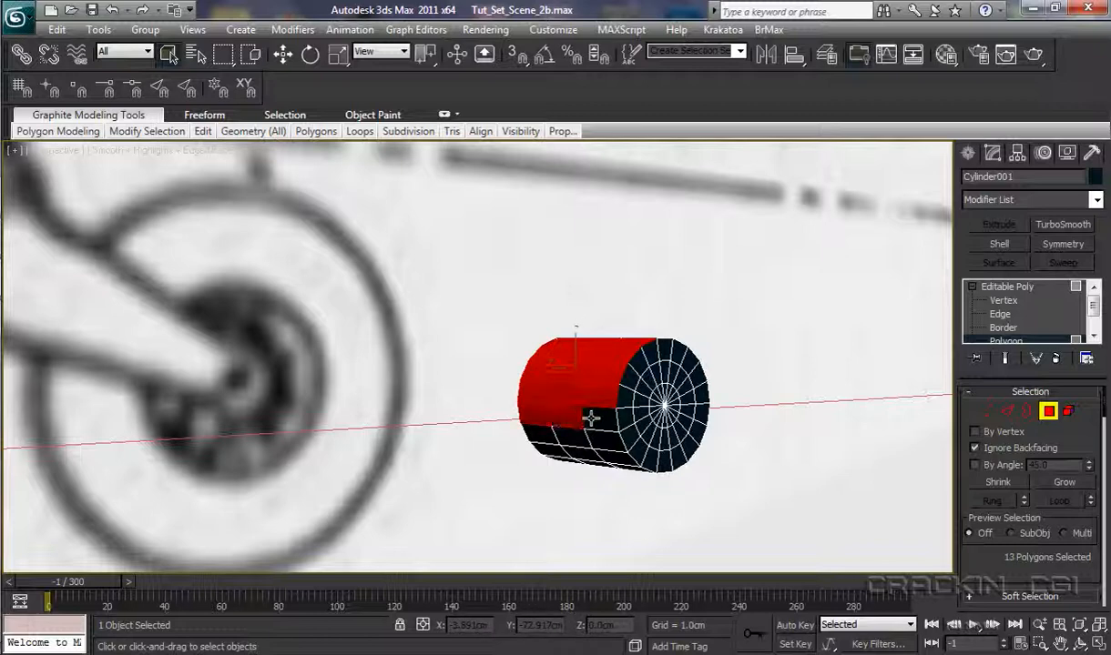
pyautogui.keyDown('ctrl'); pyautogui.click(591, 418); pyautogui.keyUp('ctrl')
pyautogui.keyDown('ctrl'); pyautogui.click(549, 437); pyautogui.keyUp('ctrl')
pyautogui.keyDown('ctrl'); pyautogui.click(574, 438); pyautogui.keyUp('ctrl')
pyautogui.keyDown('ctrl'); pyautogui.click(599, 439); pyautogui.keyUp('ctrl')
pyautogui.keyDown('ctrl'); pyautogui.click(599, 439); pyautogui.keyUp('ctrl')
pyautogui.keyDown('ctrl'); pyautogui.click(553, 453); pyautogui.keyUp('ctrl')
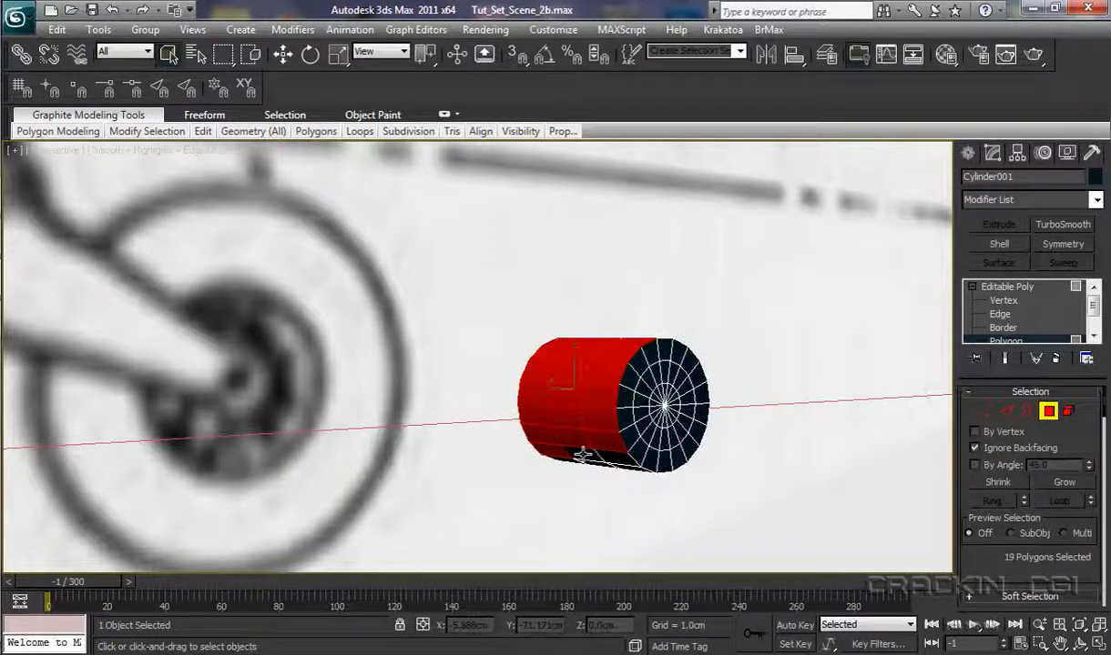
pyautogui.keyDown('ctrl'); pyautogui.click(582, 456); pyautogui.keyUp('ctrl')
pyautogui.keyDown('ctrl'); pyautogui.click(606, 457); pyautogui.keyUp('ctrl')
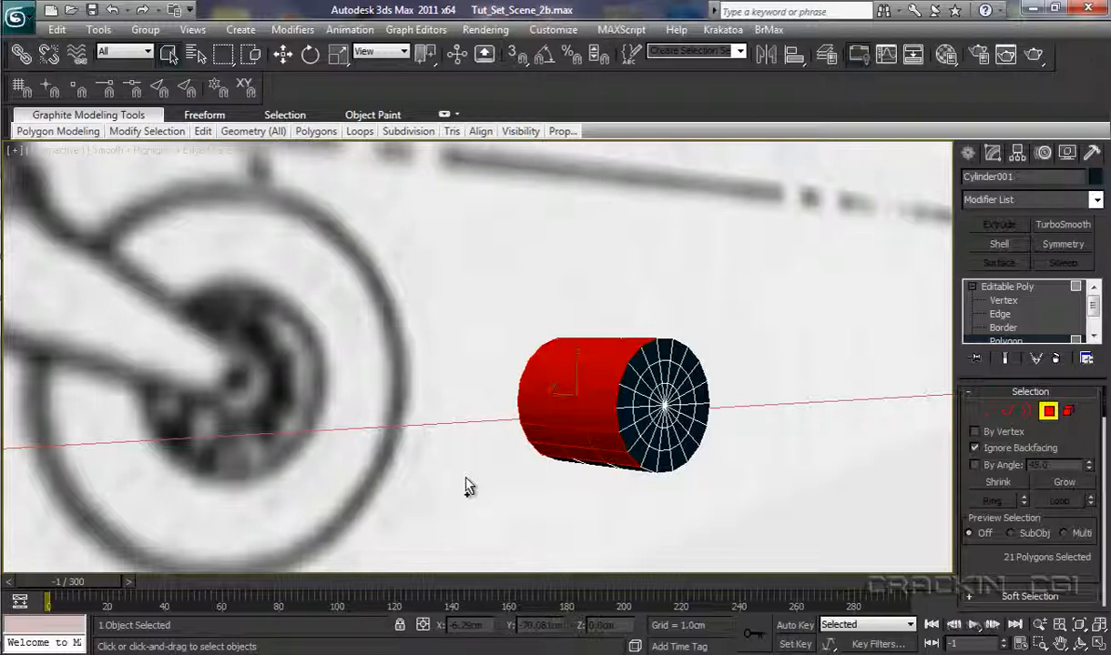
# Step: In the left view, deselect the lowest row of selected side polygons so the selection matches the strut's width at the hub
pyautogui.press('l')
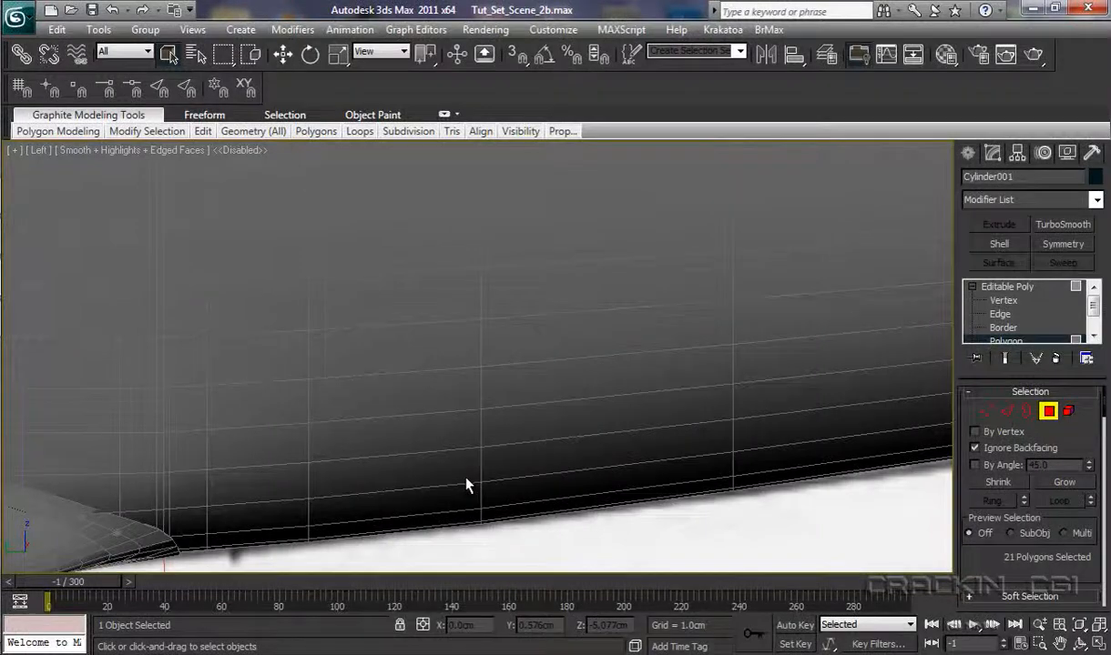
pyautogui.press('z')
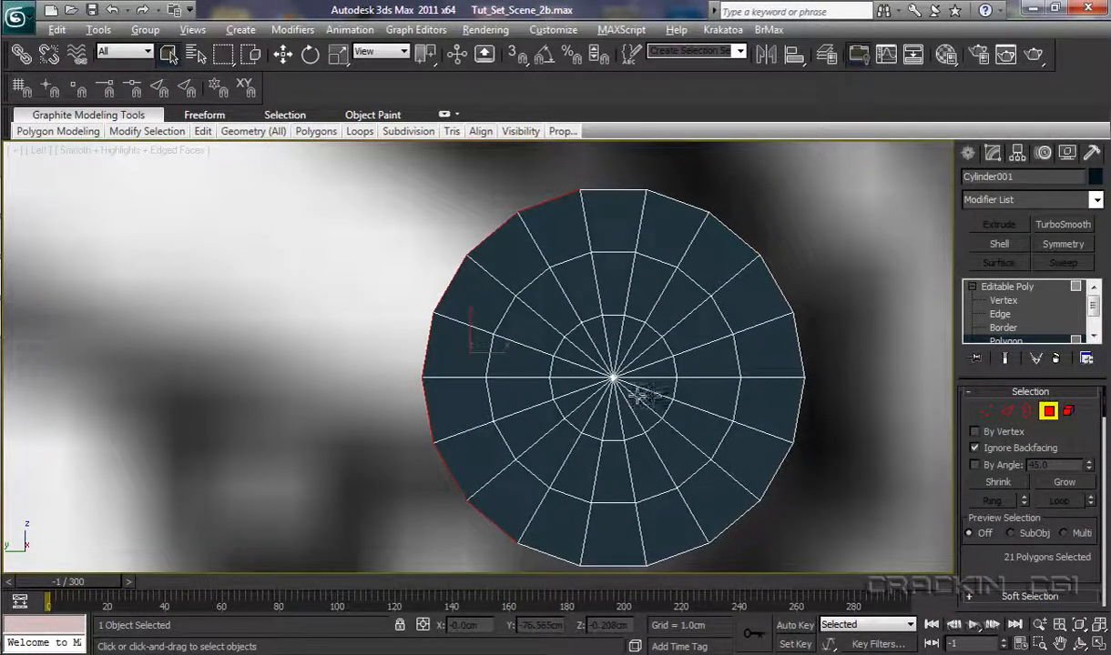
pyautogui.keyDown('ctrl'); pyautogui.keyDown('alt'); pyautogui.moveTo(620, 392); pyautogui.dragTo(606, 491, button='middle'); pyautogui.keyUp('alt'); pyautogui.keyUp('ctrl')
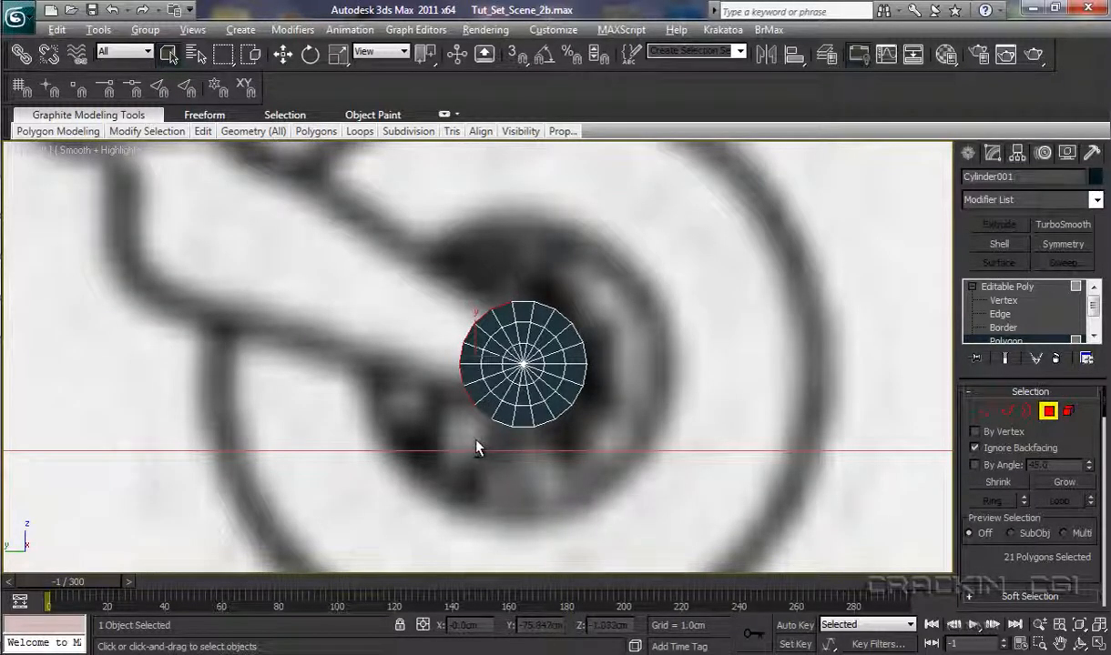
pyautogui.keyDown('alt'); pyautogui.moveTo(505, 418); pyautogui.dragTo(509, 414); pyautogui.keyUp('alt')
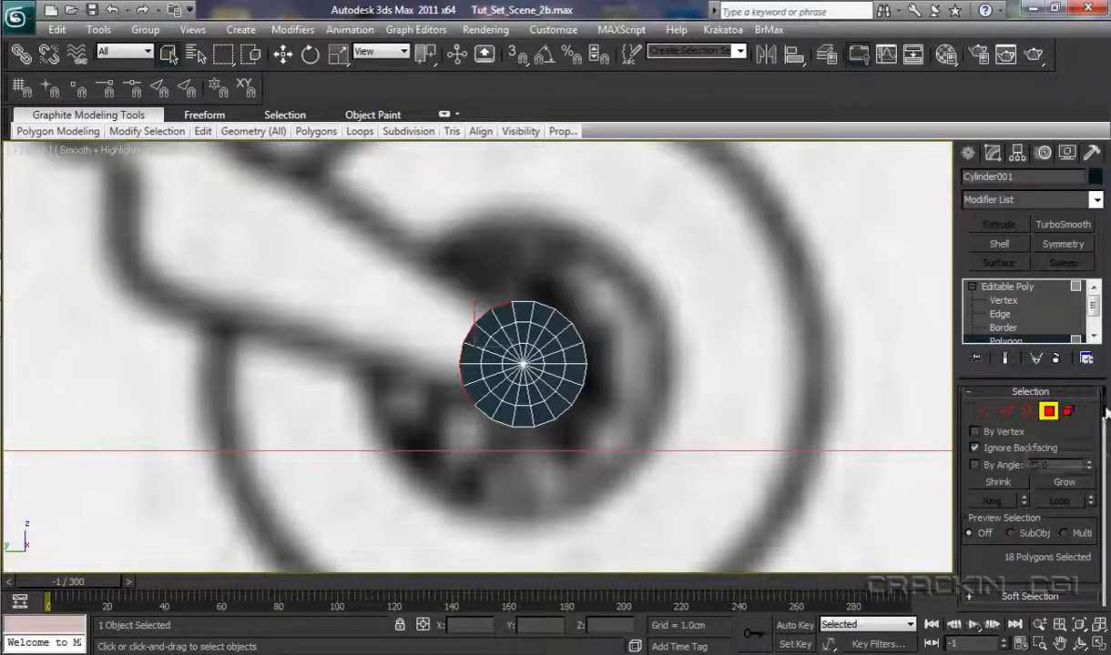
# Step: Extrude the selected side polygons about 4.1 cm along the strut on the blueprint
pyautogui.scroll(-5, 1104, 446)
pyautogui.scroll(-10, 1106, 446)
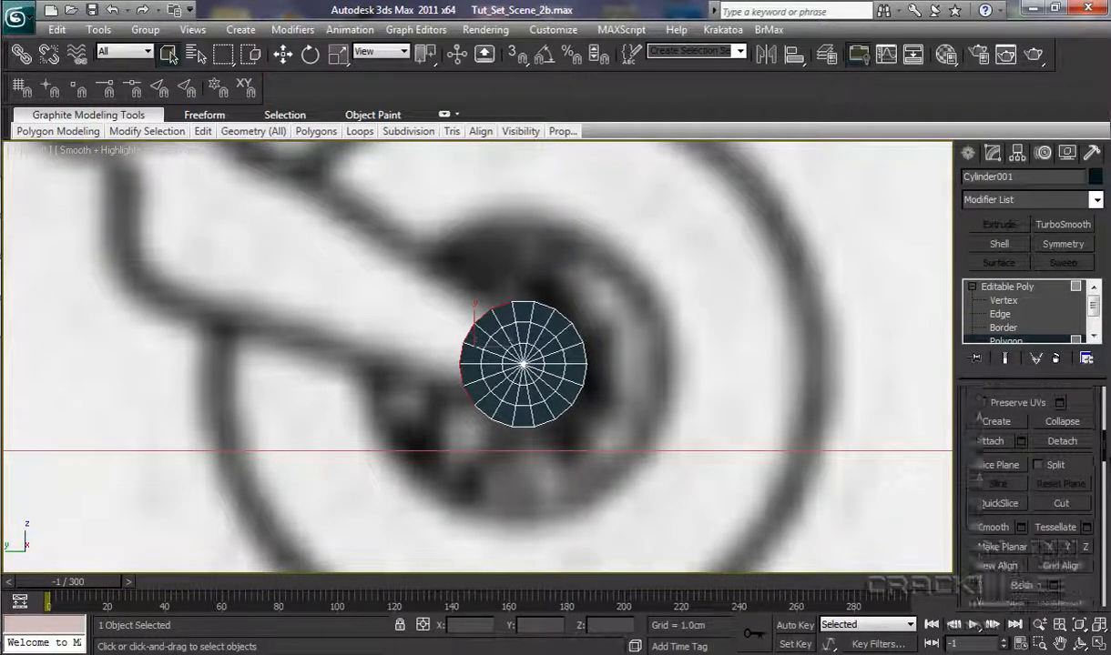
pyautogui.scroll(-8, 975, 397)
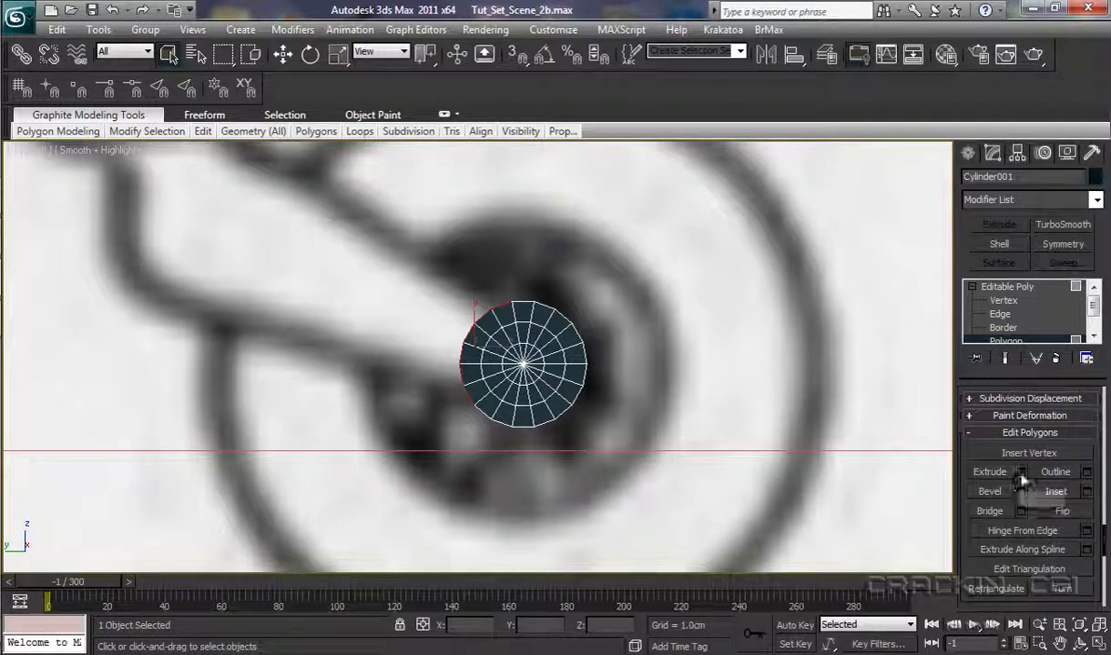
pyautogui.click(1020, 472)
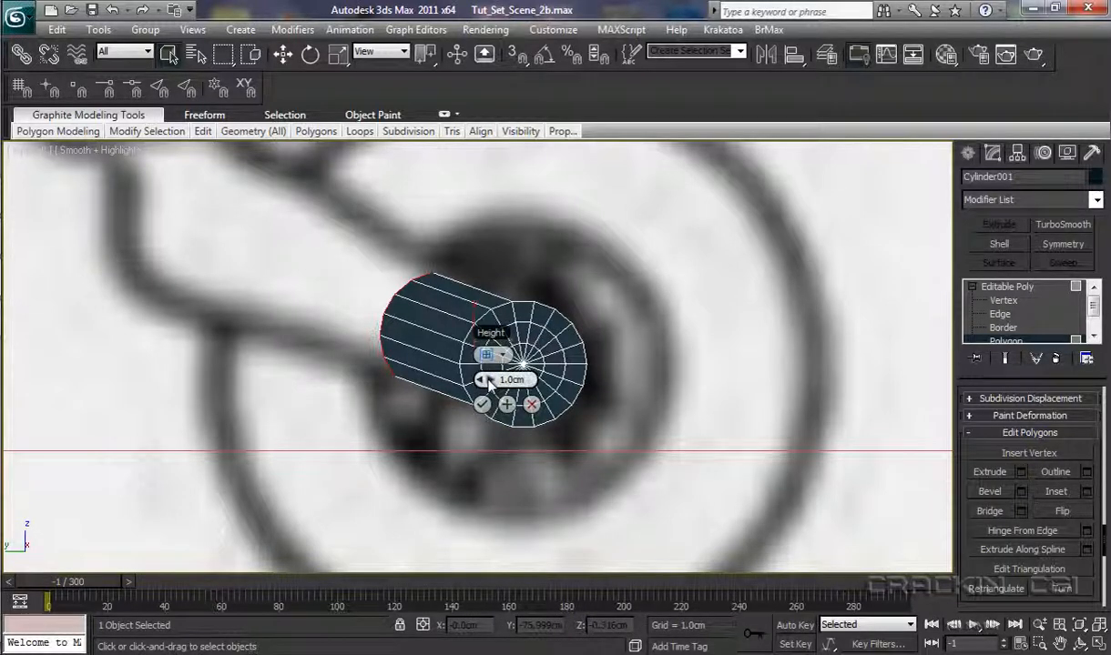
pyautogui.moveTo(487, 382); pyautogui.dragTo(744, 408)
pyautogui.moveTo(744, 409); pyautogui.dragTo(816, 478, button='middle')
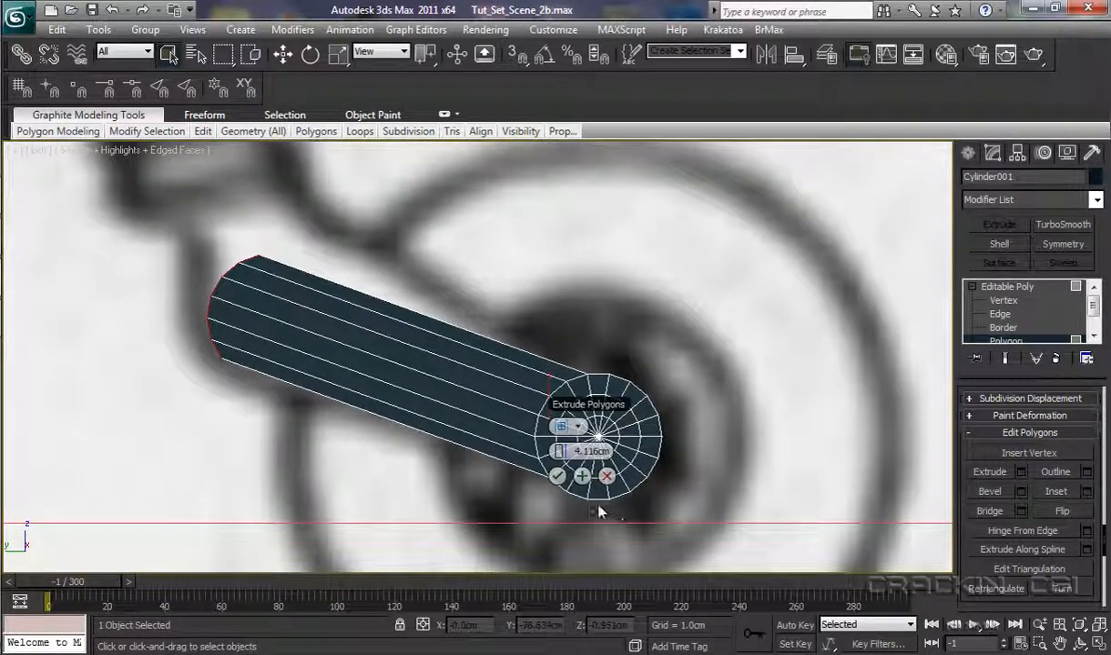
pyautogui.click(557, 476)
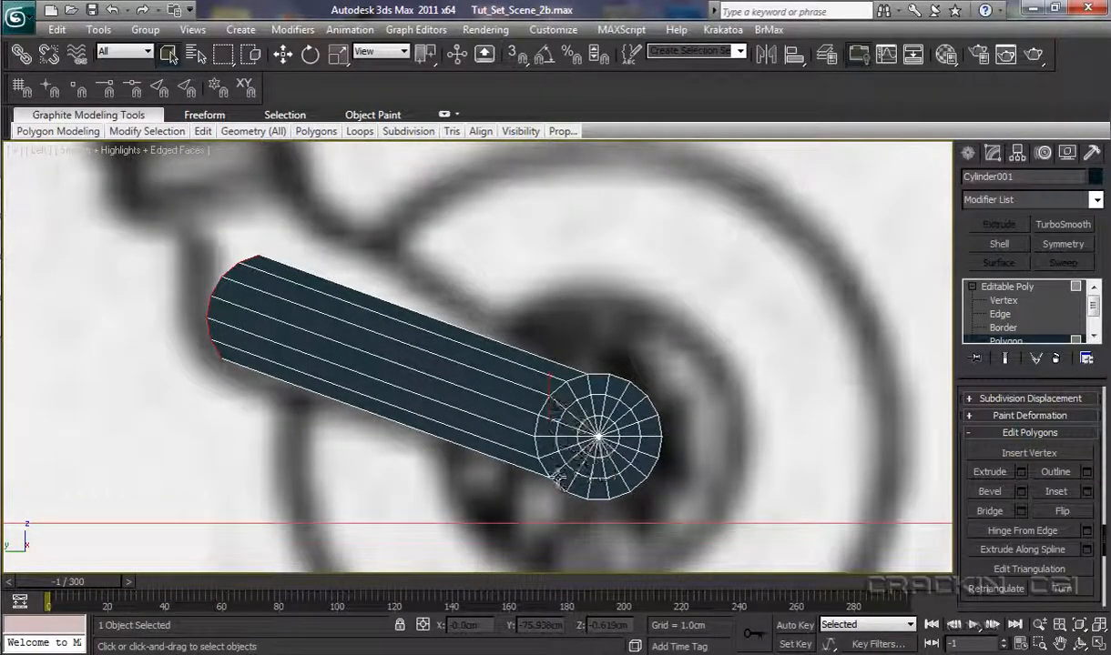
# Step: Scale the extruded end taller along the vertical axis and raise it about 0.4 cm to fit the strut's upper end
pyautogui.click(337, 56)
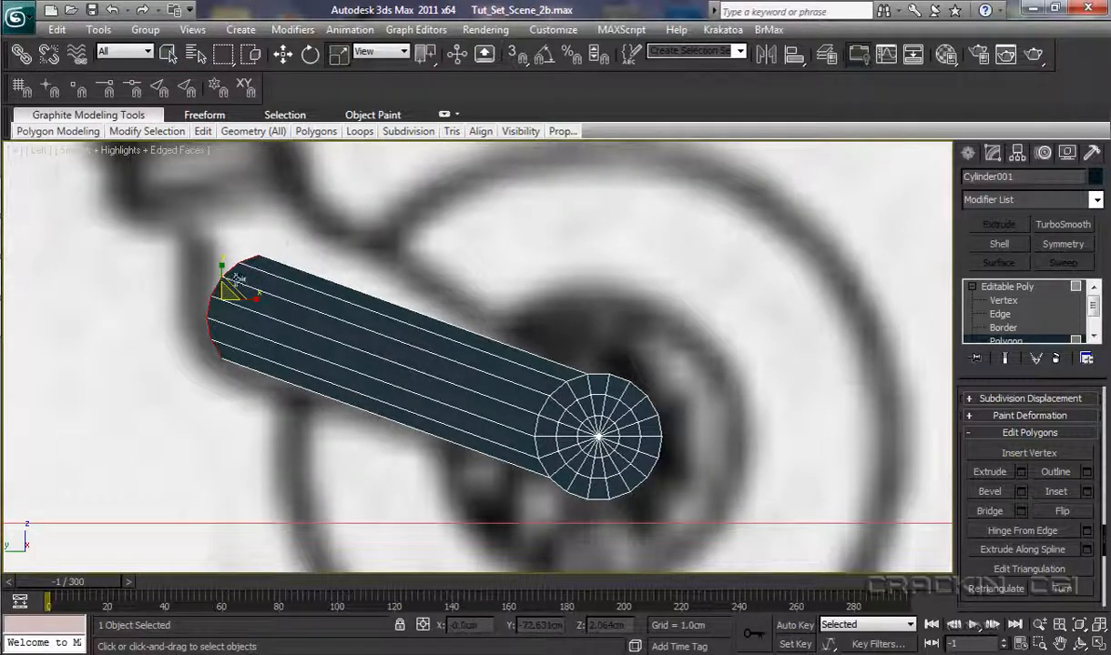
pyautogui.moveTo(225, 257); pyautogui.dragTo(246, 214)
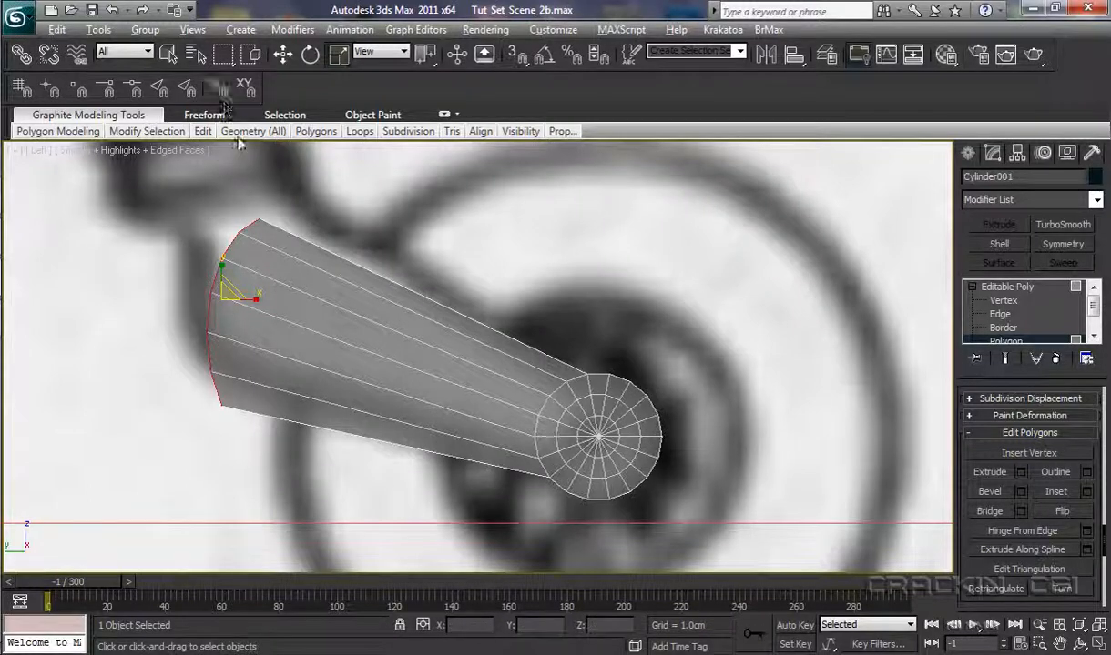
pyautogui.press('w')
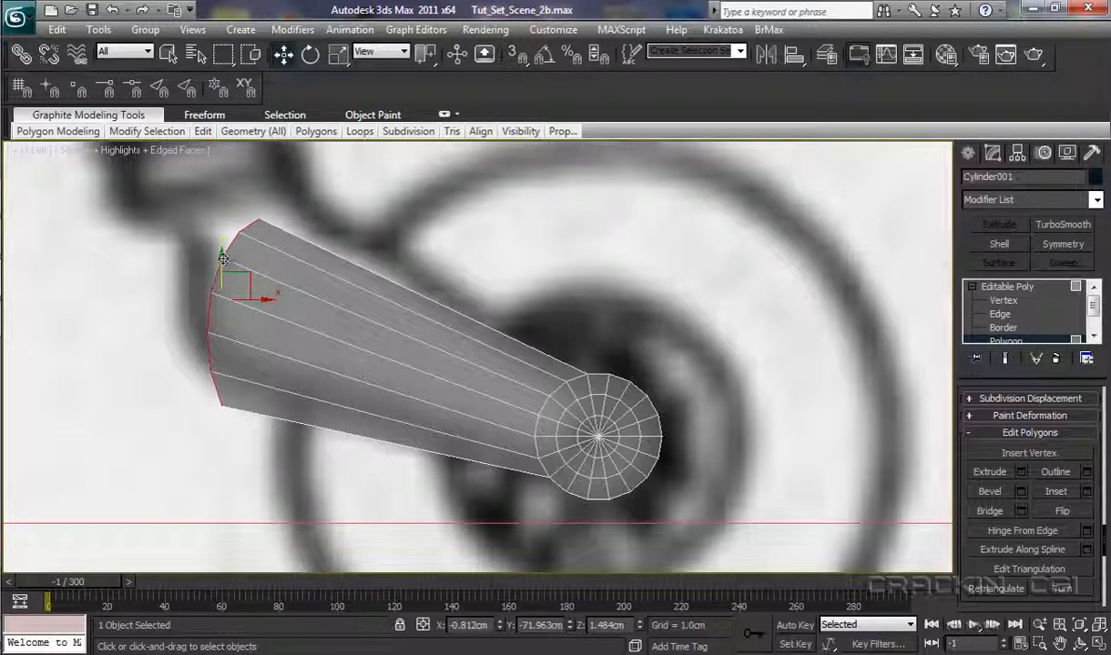
pyautogui.moveTo(222, 258); pyautogui.dragTo(252, 217)
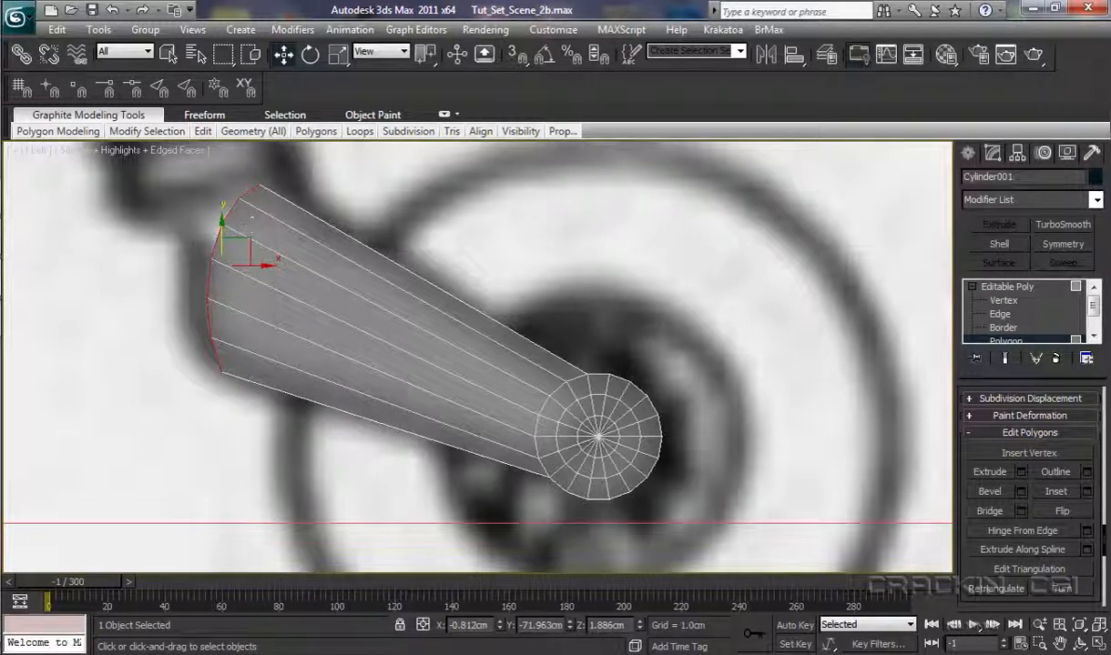
# Step: Rotate the extruded end about 14 degrees clockwise to follow the angle of the strut's upper end
pyautogui.click(313, 59)
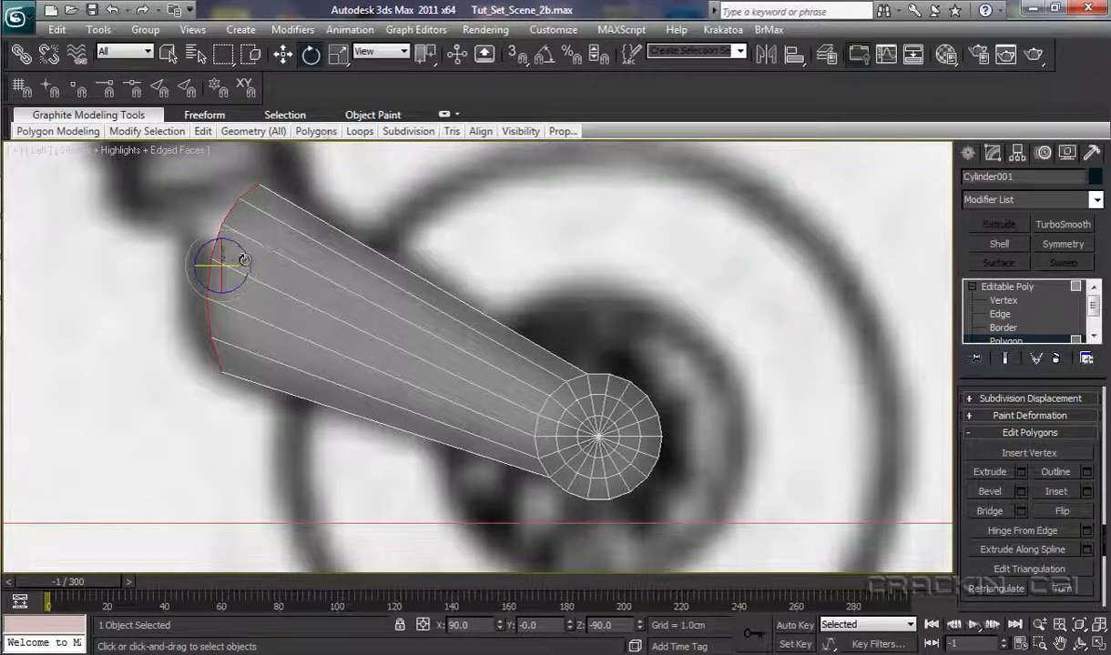
pyautogui.moveTo(245, 239); pyautogui.dragTo(264, 252)
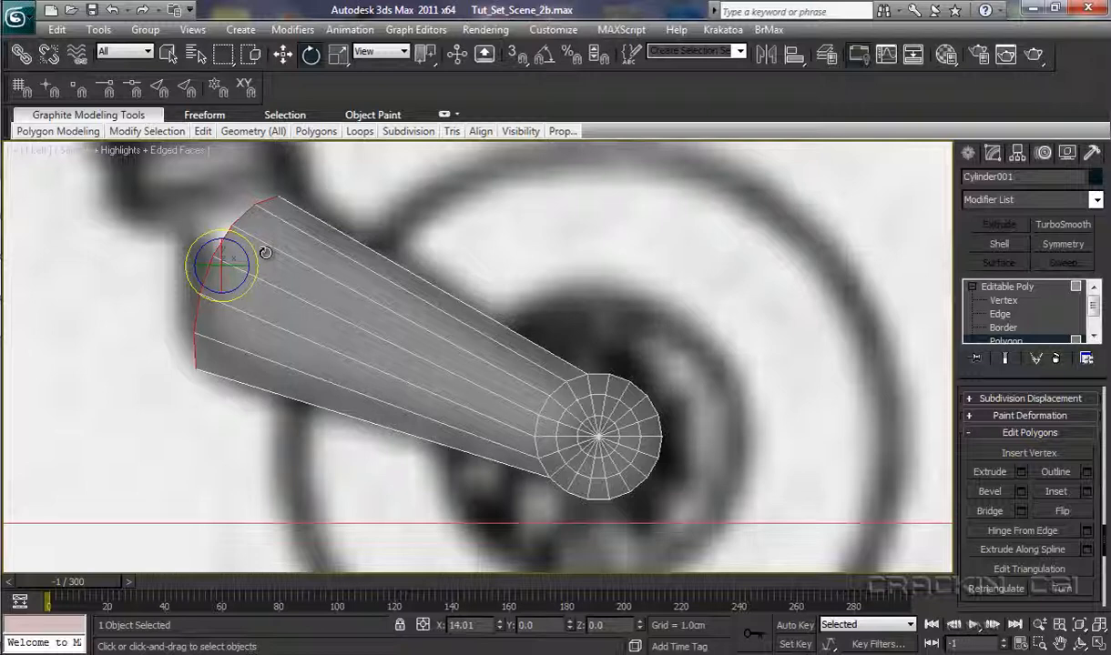
pyautogui.moveTo(265, 252); pyautogui.dragTo(268, 254)
# Step: Move the vertices along the strut's far end outward and upward to match the blueprint outline, squaring off its upper corner
pyautogui.click(1004, 302)
pyautogui.moveTo(179, 314); pyautogui.dragTo(219, 357)
pyautogui.press('w')
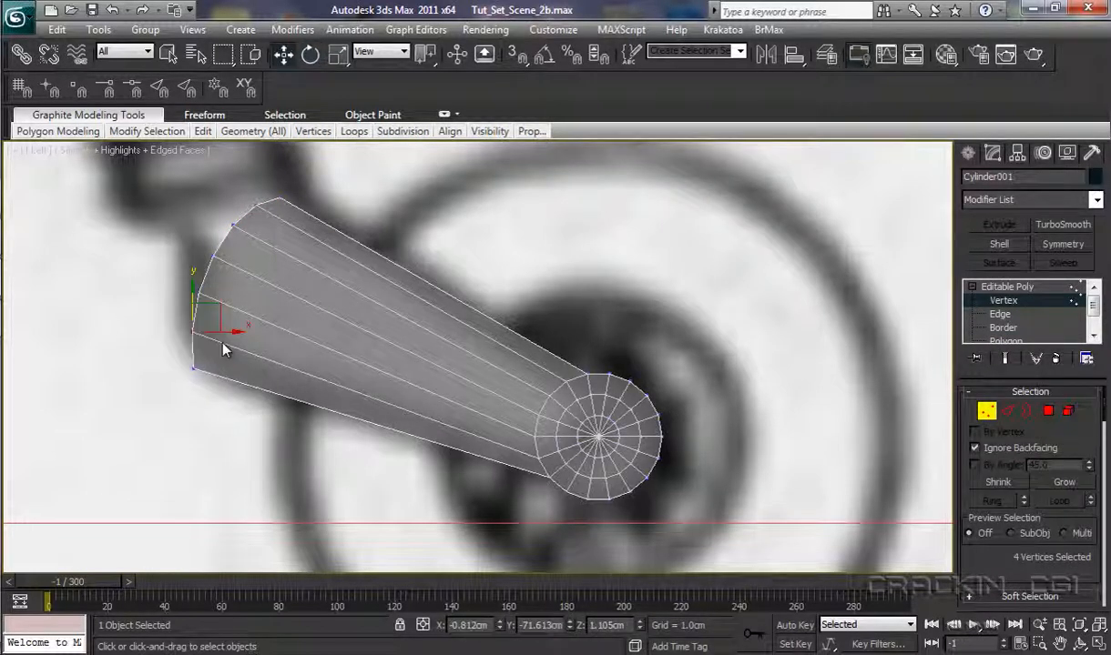
pyautogui.moveTo(221, 308); pyautogui.dragTo(225, 293)
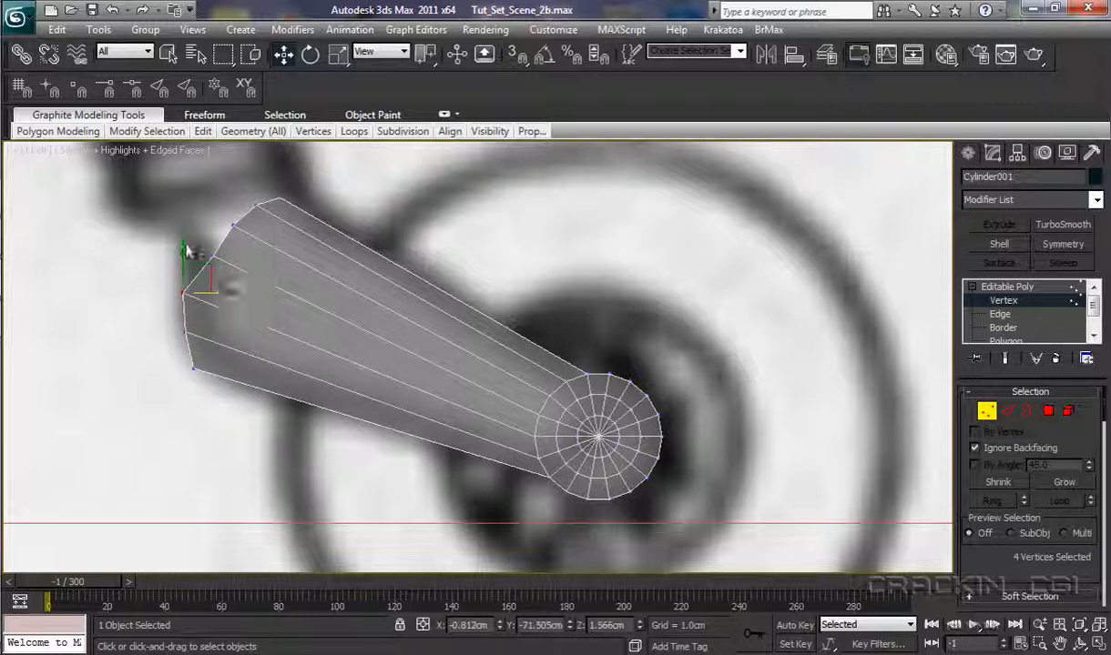
pyautogui.moveTo(184, 244); pyautogui.dragTo(231, 224)
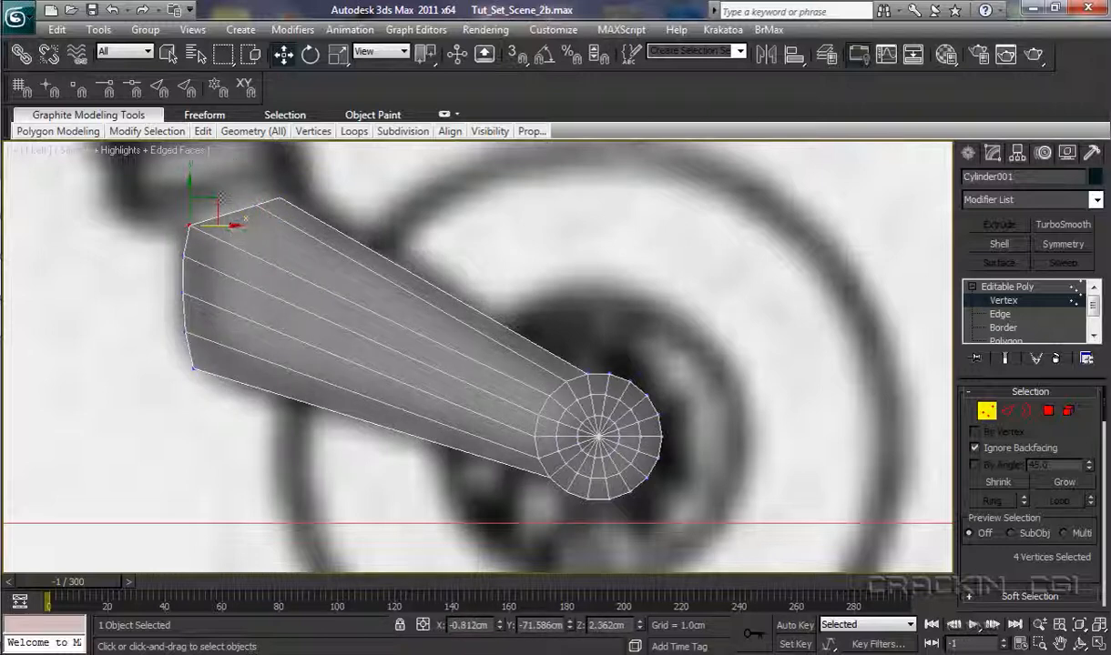
pyautogui.moveTo(188, 181); pyautogui.dragTo(187, 169)
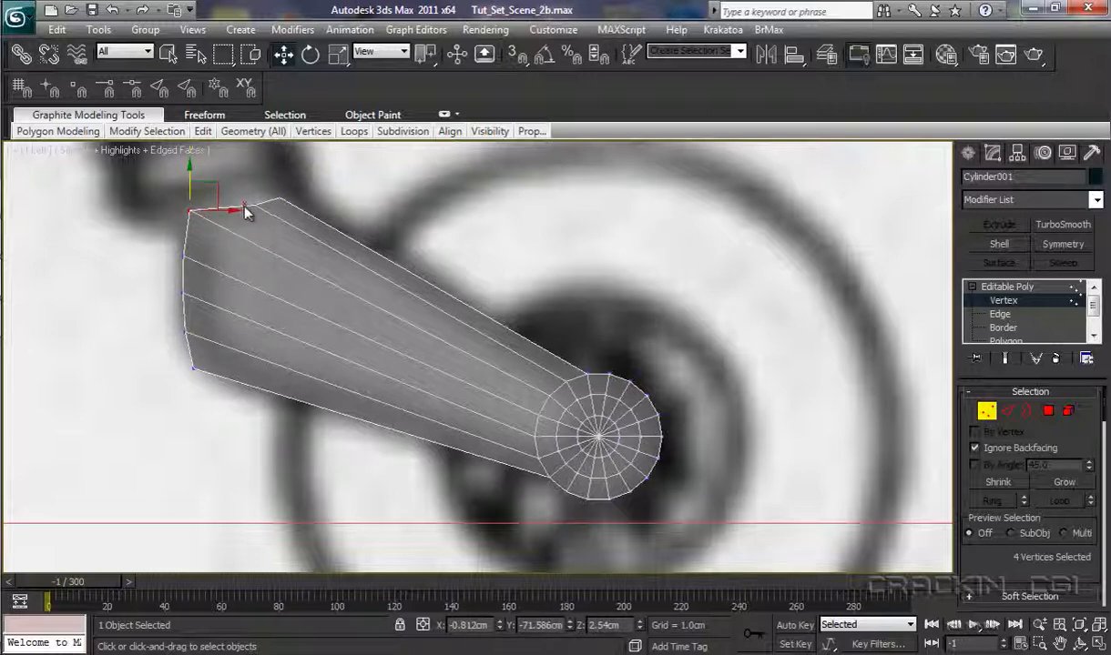
pyautogui.moveTo(231, 211); pyautogui.dragTo(228, 211)
# Step: Raise the two vertices on the strut end's top edge to the blueprint outline and nudge the mid-edge vertices of the far end slightly outward
pyautogui.click(277, 199)
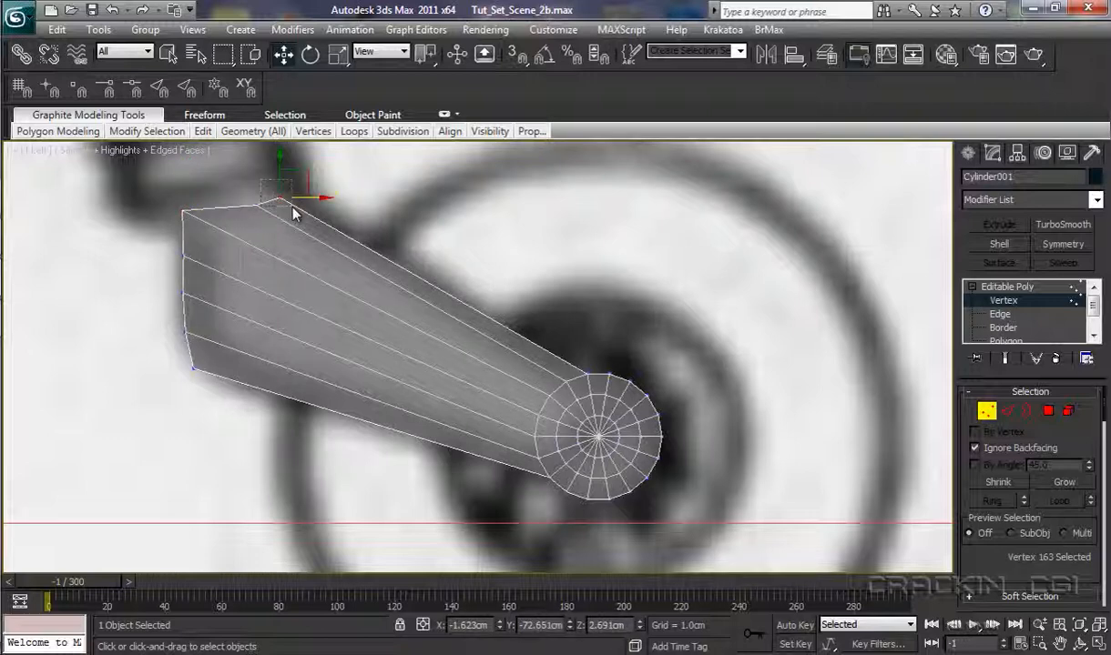
pyautogui.moveTo(279, 156); pyautogui.dragTo(279, 161)
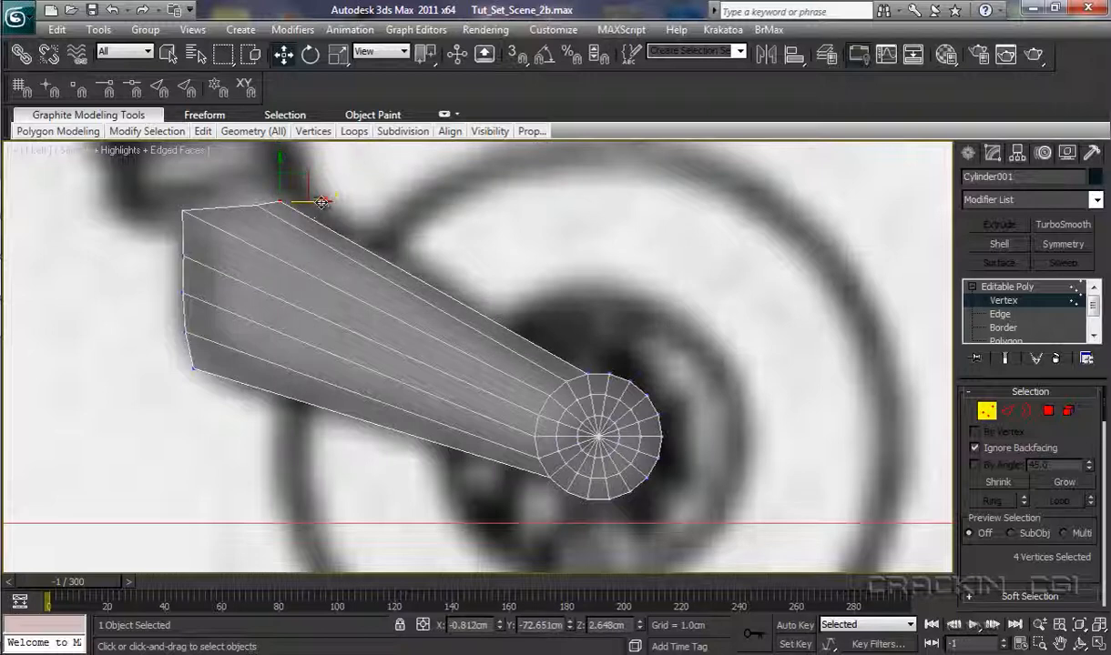
pyautogui.moveTo(321, 200); pyautogui.dragTo(329, 200)
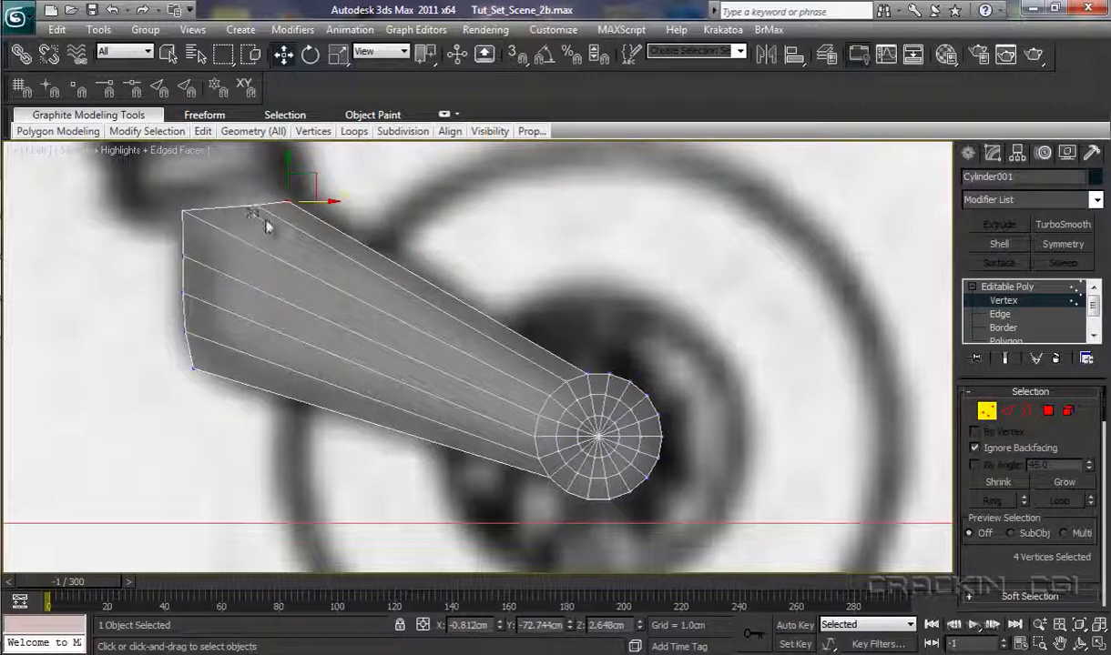
pyautogui.moveTo(274, 225); pyautogui.dragTo(274, 227)
pyautogui.moveTo(258, 167); pyautogui.dragTo(257, 154)
pyautogui.moveTo(312, 185); pyautogui.dragTo(283, 219)
pyautogui.moveTo(291, 168); pyautogui.dragTo(289, 157)
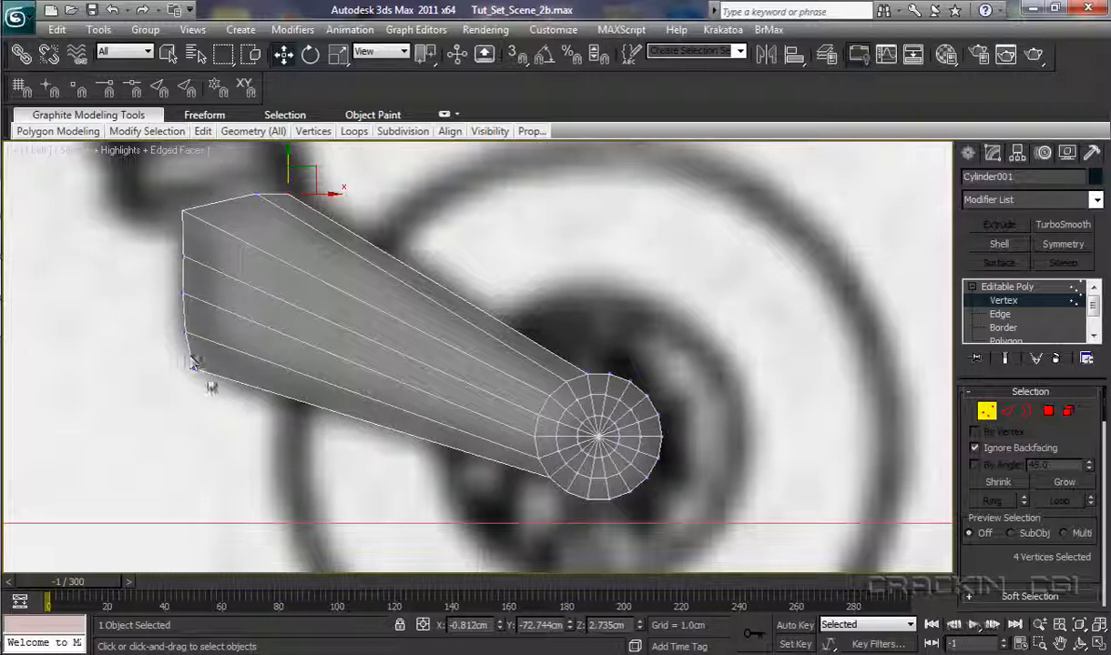
pyautogui.moveTo(162, 242); pyautogui.dragTo(225, 293)
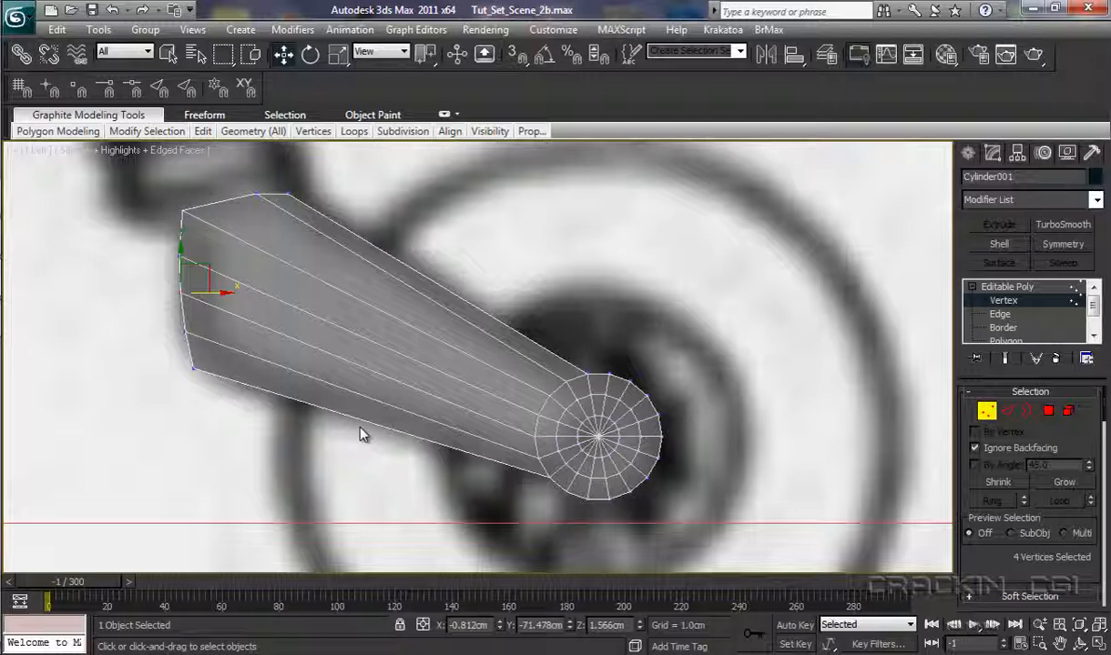
pyautogui.click(1004, 288)
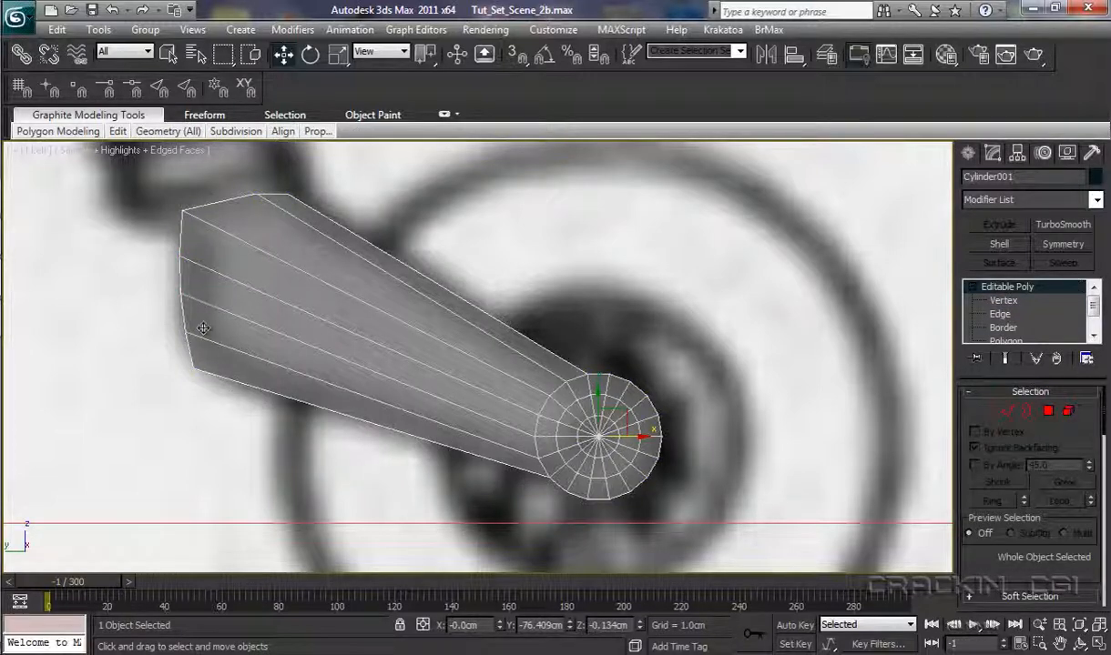
# Step: Add five edge loops across the strut with Swift Loop: one tight against the hub, three spaced along its length, one close to the far end
pyautogui.moveTo(121, 135)
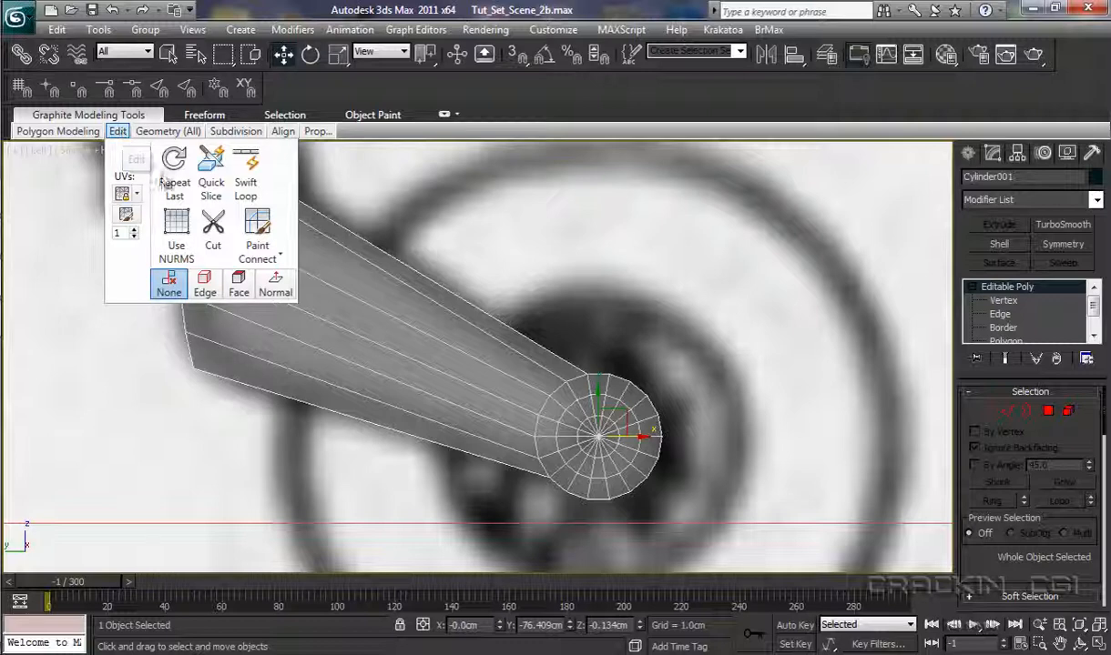
pyautogui.click(246, 173)
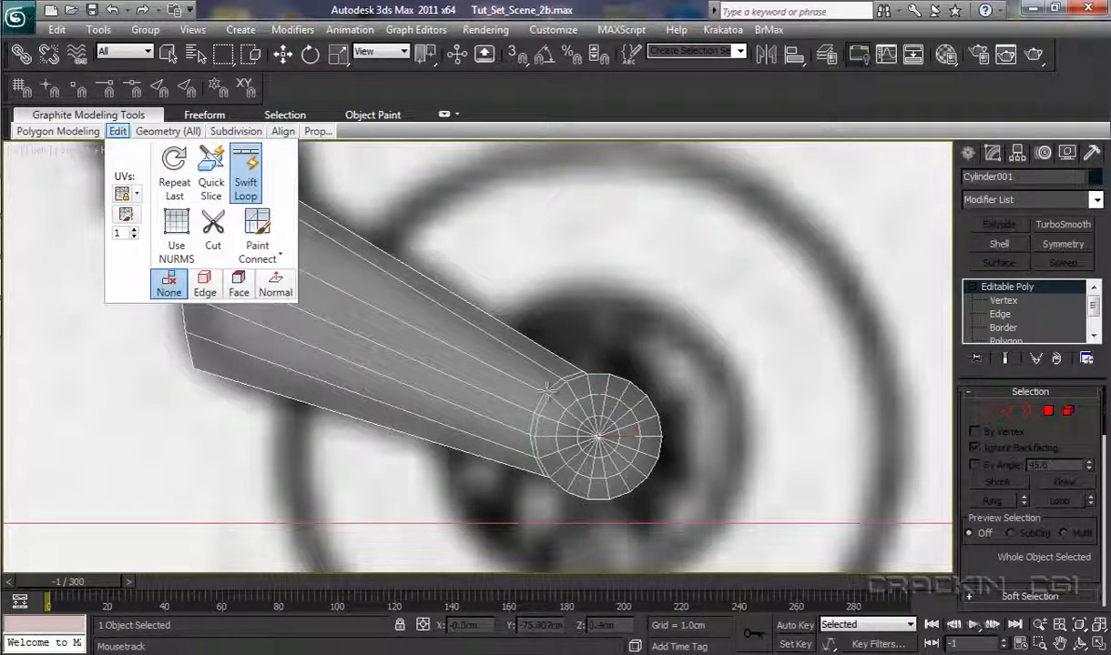
pyautogui.click(495, 367)
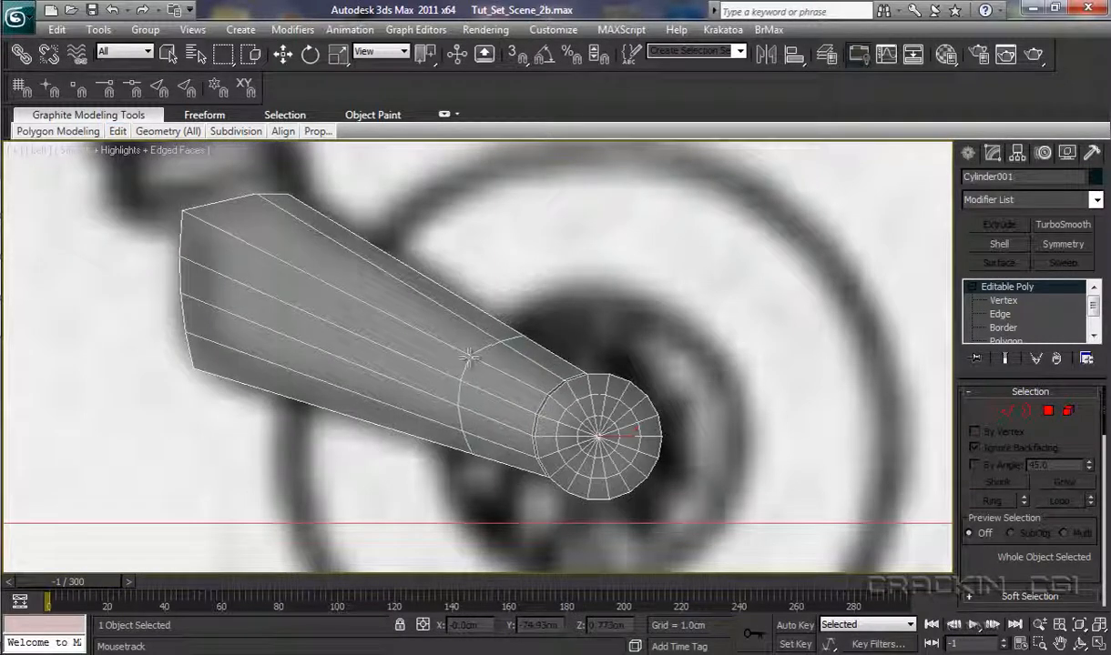
pyautogui.click(468, 356)
pyautogui.click(359, 311)
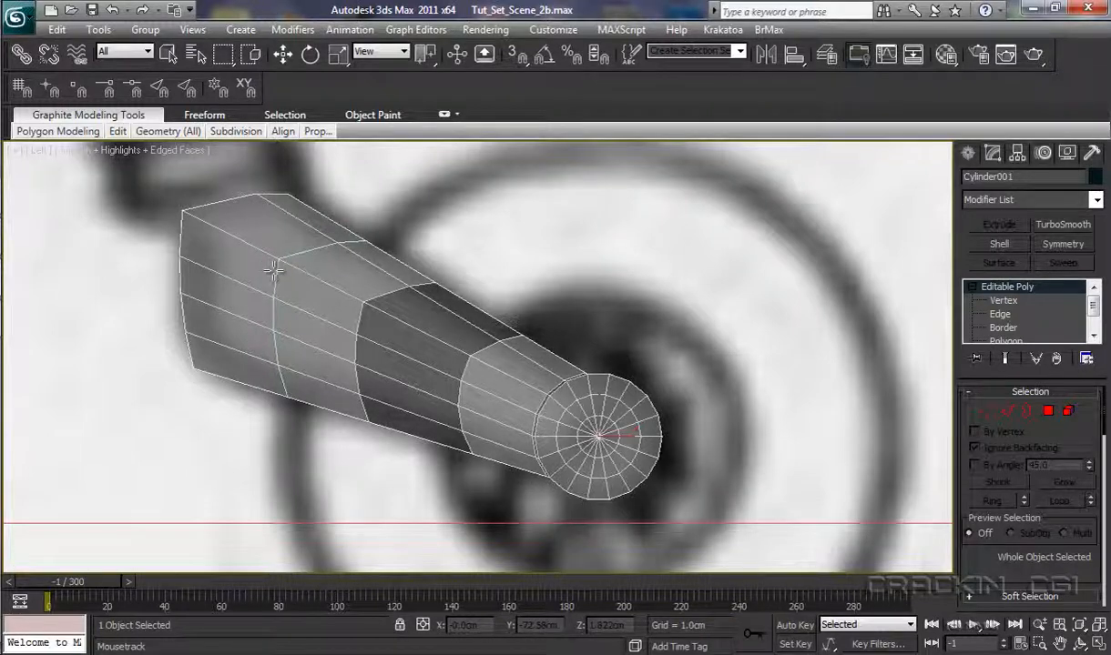
pyautogui.click(275, 264)
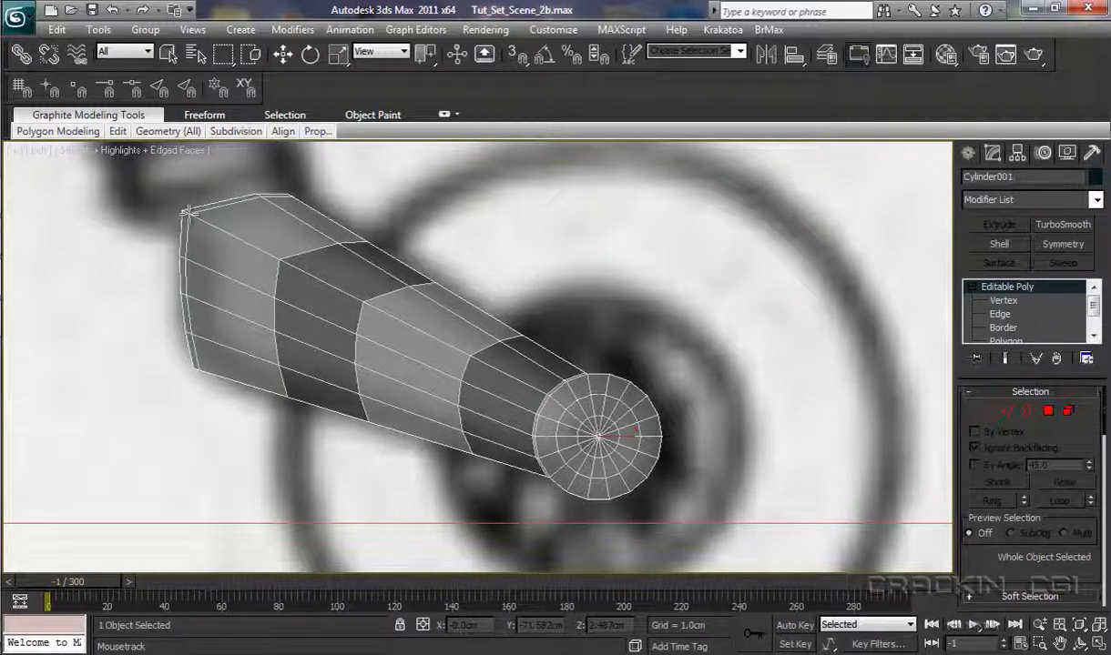
pyautogui.click(188, 213)
pyautogui.rightClick(552, 249)
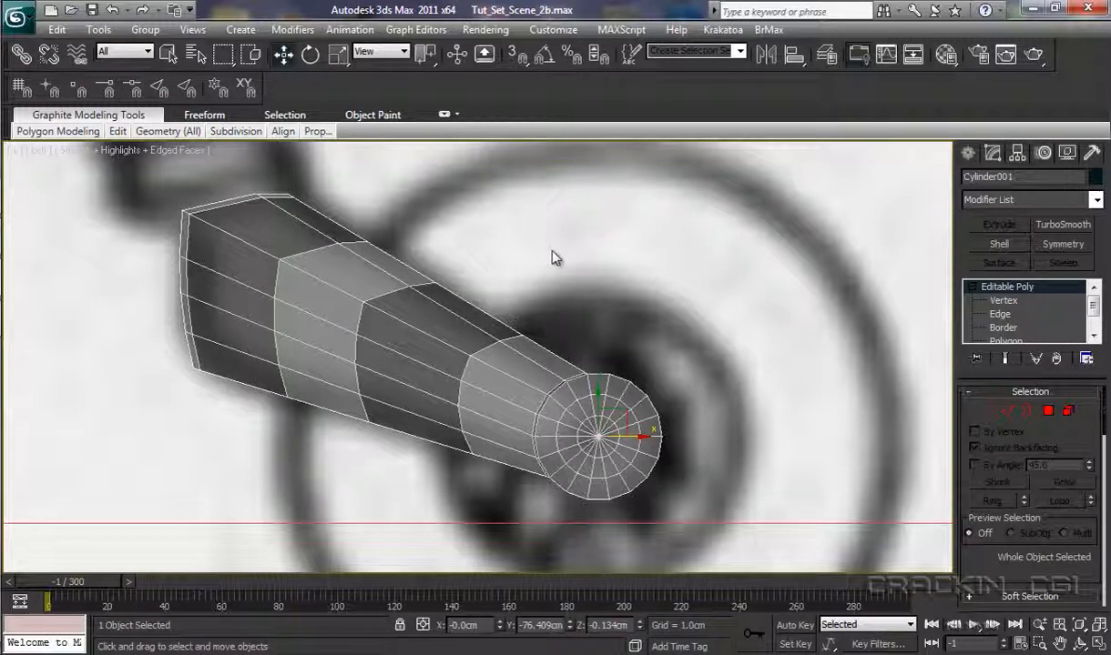